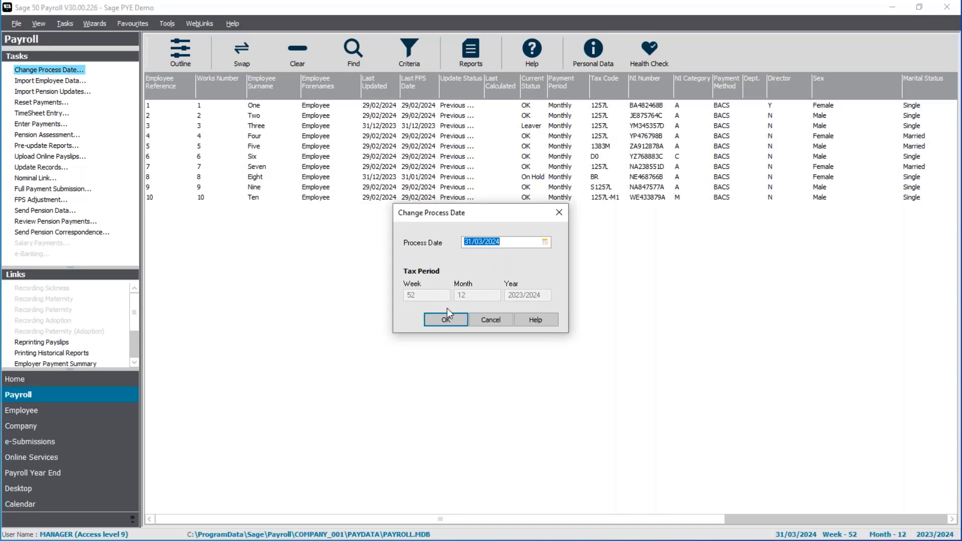
# Step: Confirm 31/03/2024 as the payroll process date
pyautogui.click(451, 321)
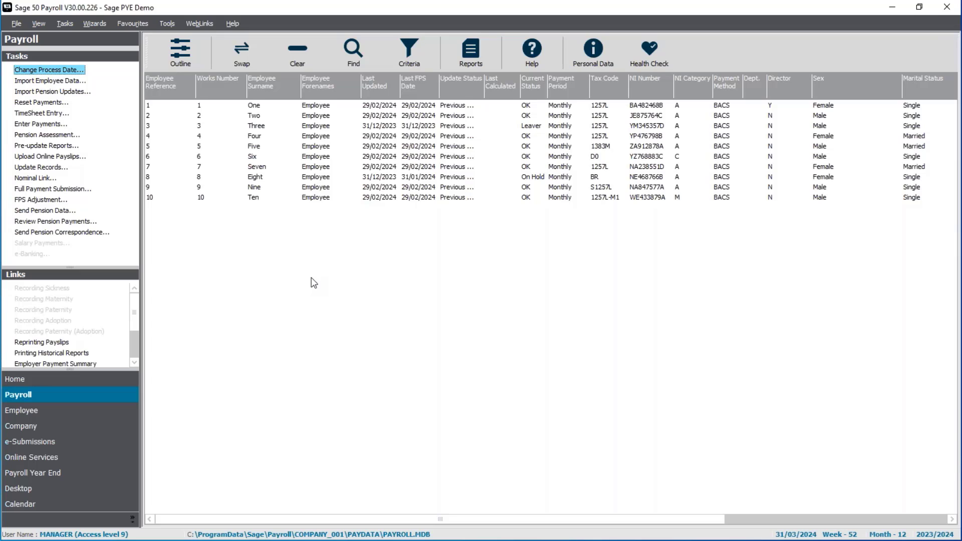
# Step: Check the Director Status setting and its available options in employee 1's employment details, and close the record without changes
pyautogui.click(338, 107)
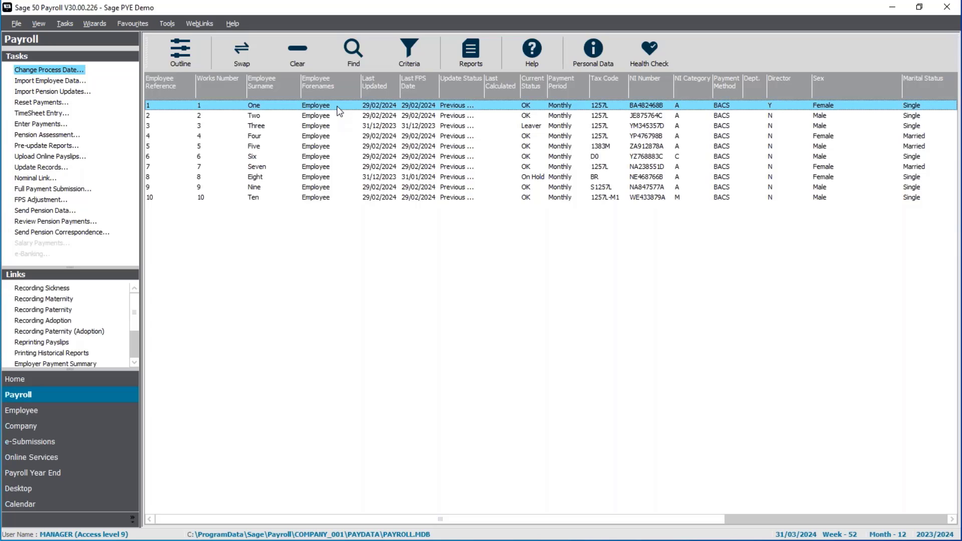
pyautogui.rightClick(337, 106)
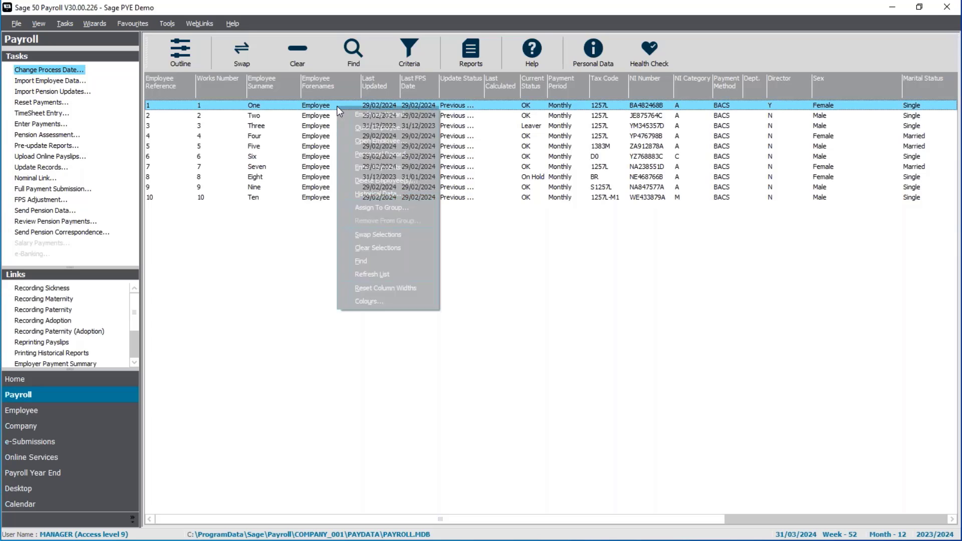
pyautogui.click(354, 135)
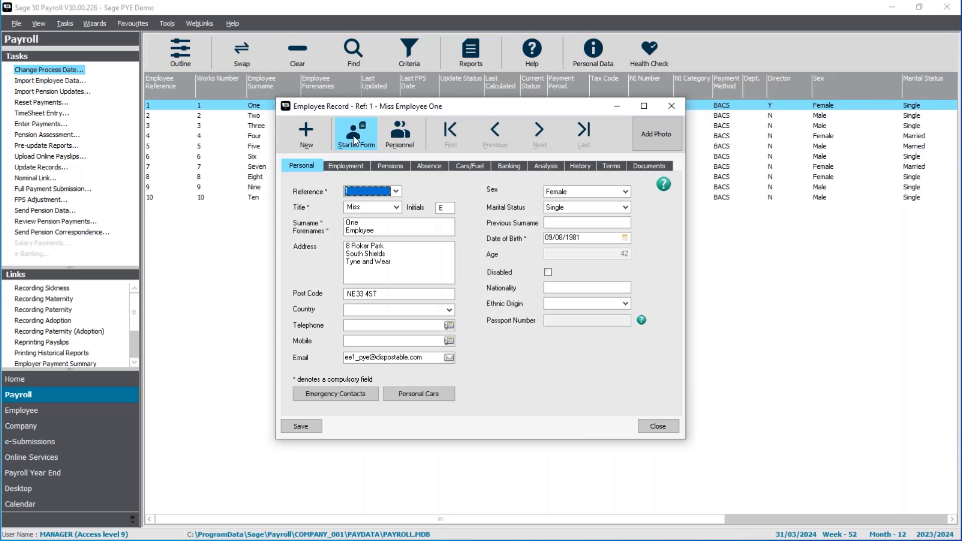
pyautogui.click(348, 166)
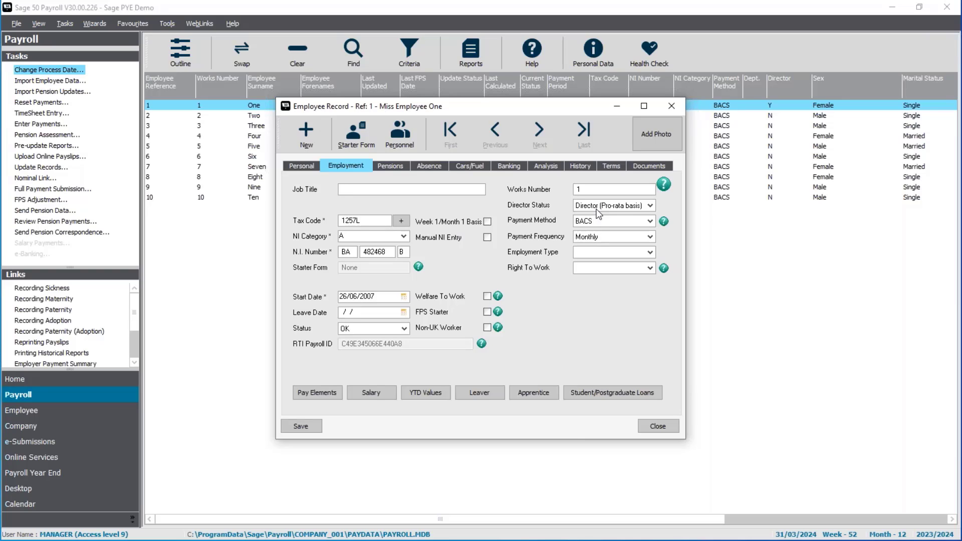
pyautogui.click(635, 207)
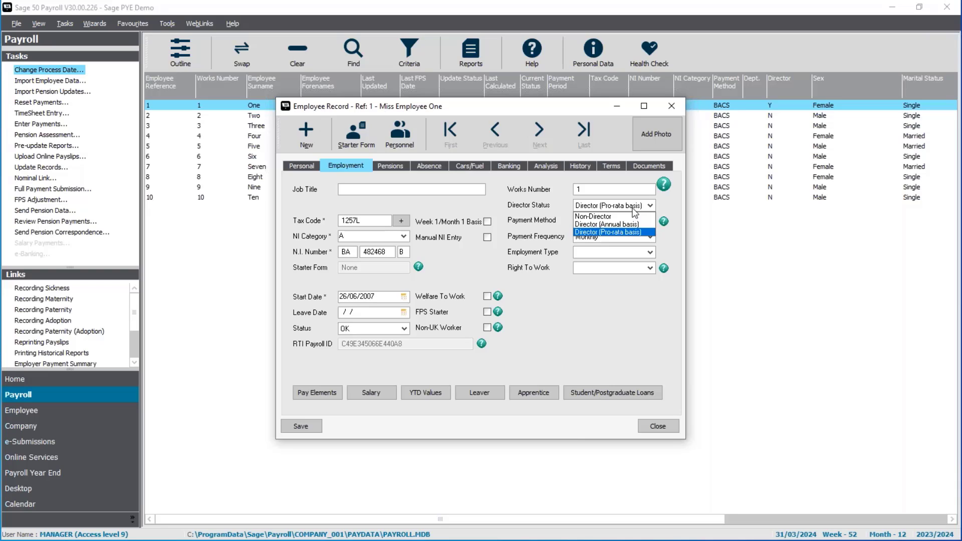
pyautogui.click(633, 210)
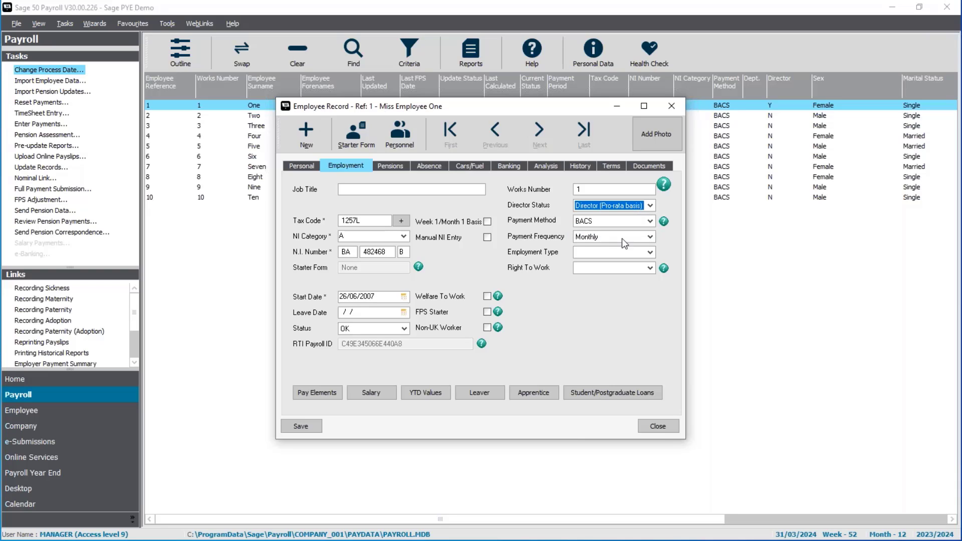
pyautogui.click(668, 426)
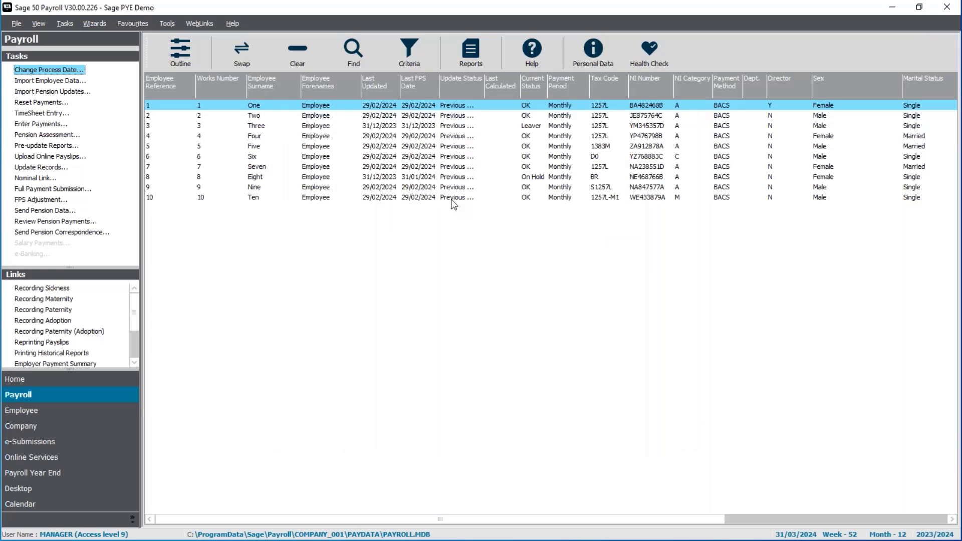
# Step: Select all employees and start entering payments, agreeing to deselect those who are leavers, on hold or otherwise ineligible
pyautogui.click(238, 56)
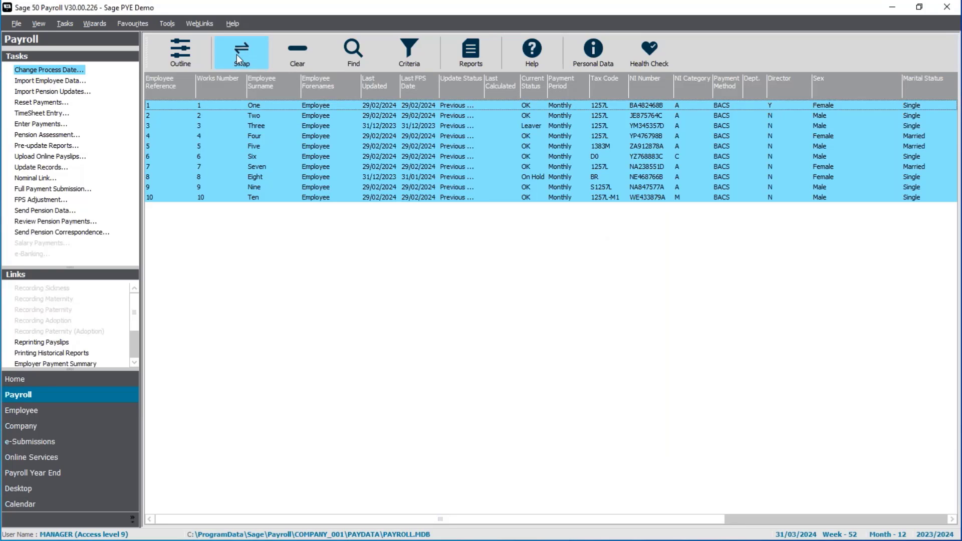
pyautogui.click(51, 126)
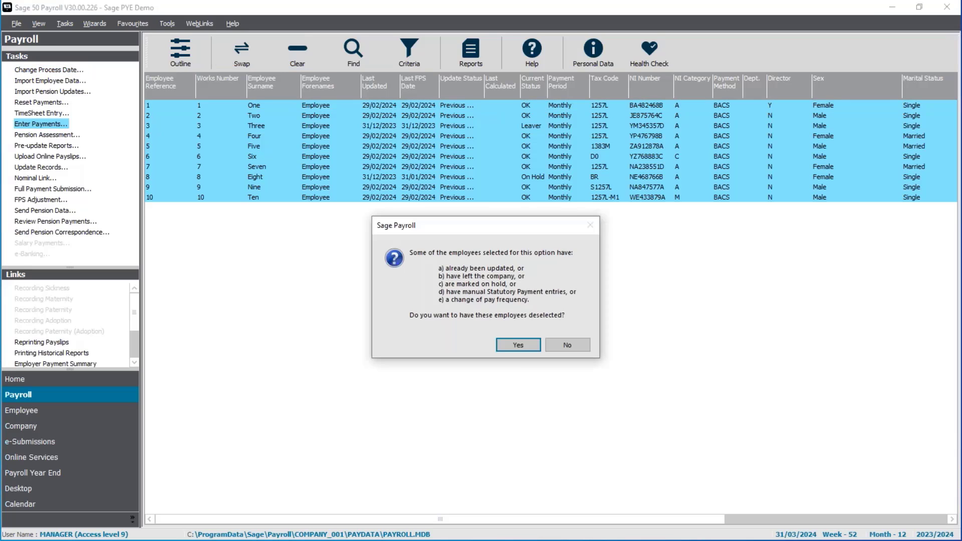
pyautogui.click(522, 350)
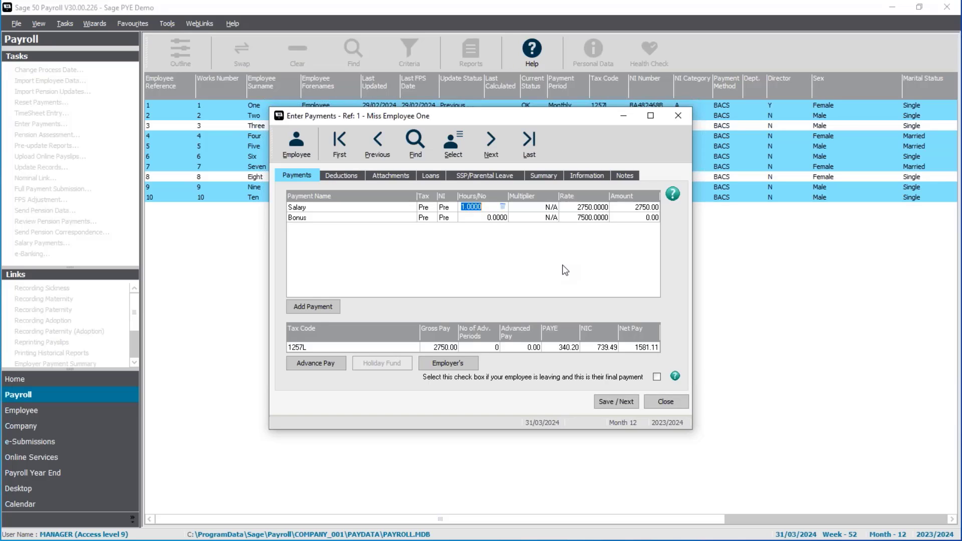
# Step: Save the payments for employees 1, 2 and 4 as they stand, acknowledging the director's year-to-date recalculation
pyautogui.click(612, 403)
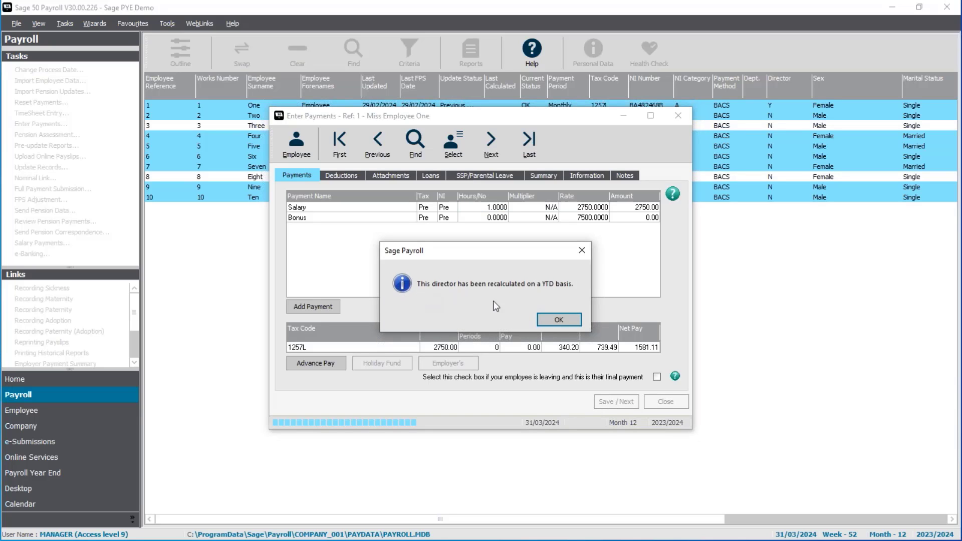
pyautogui.click(576, 320)
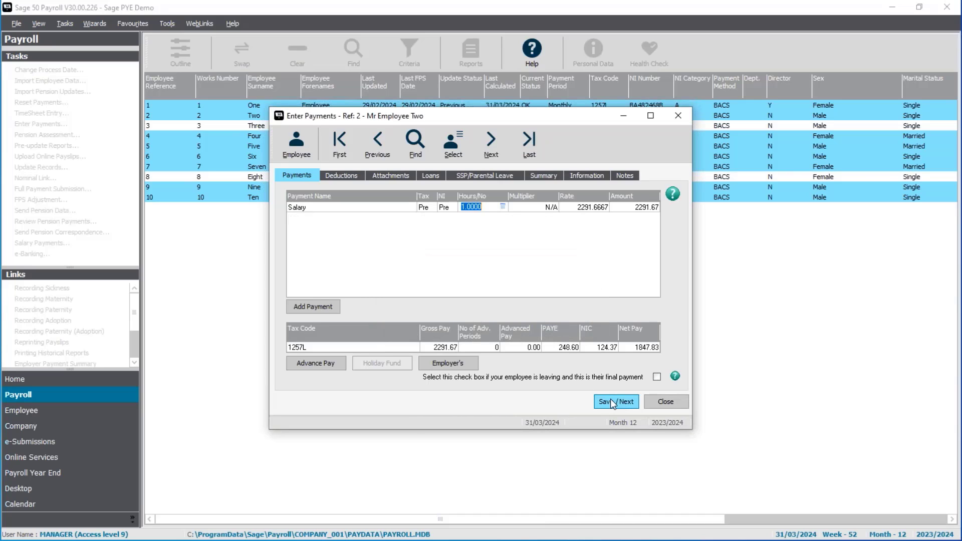
pyautogui.click(611, 402)
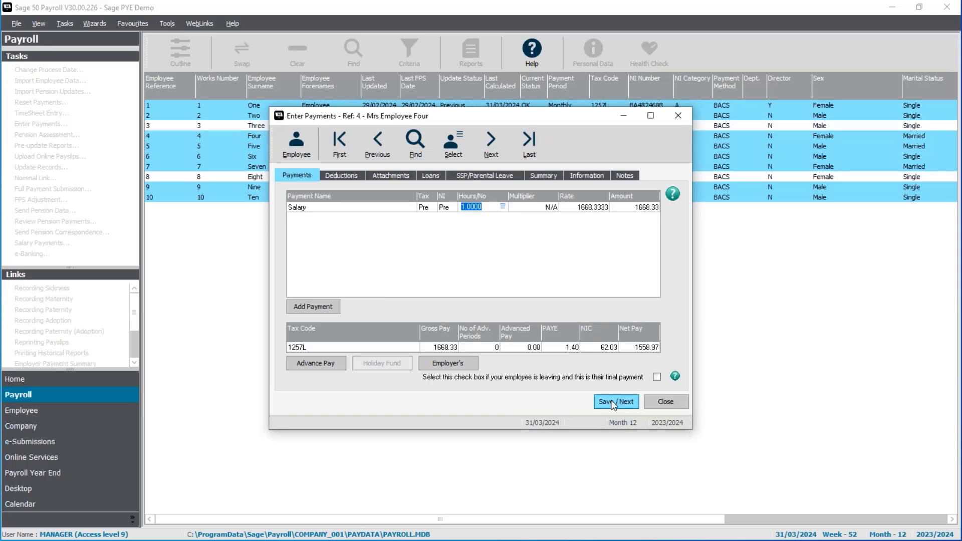
pyautogui.click(613, 401)
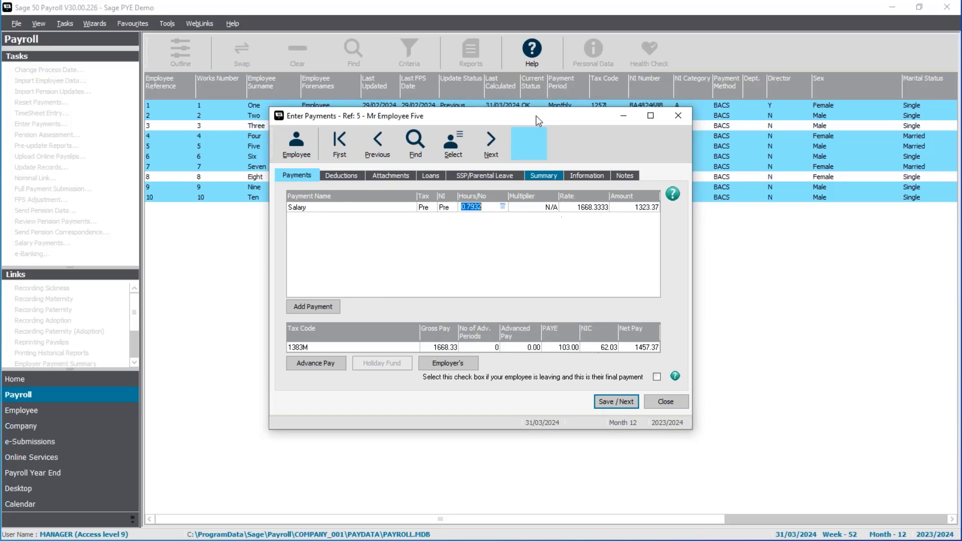
# Step: Review employee 5's payment summary, save the payment and return to the payment lines for employee 6
pyautogui.click(553, 174)
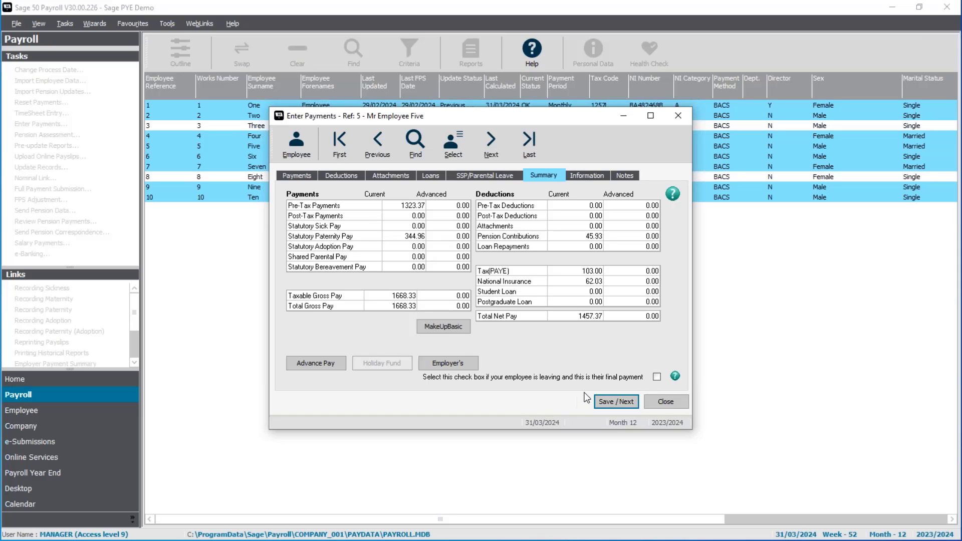
pyautogui.click(615, 401)
pyautogui.click(299, 175)
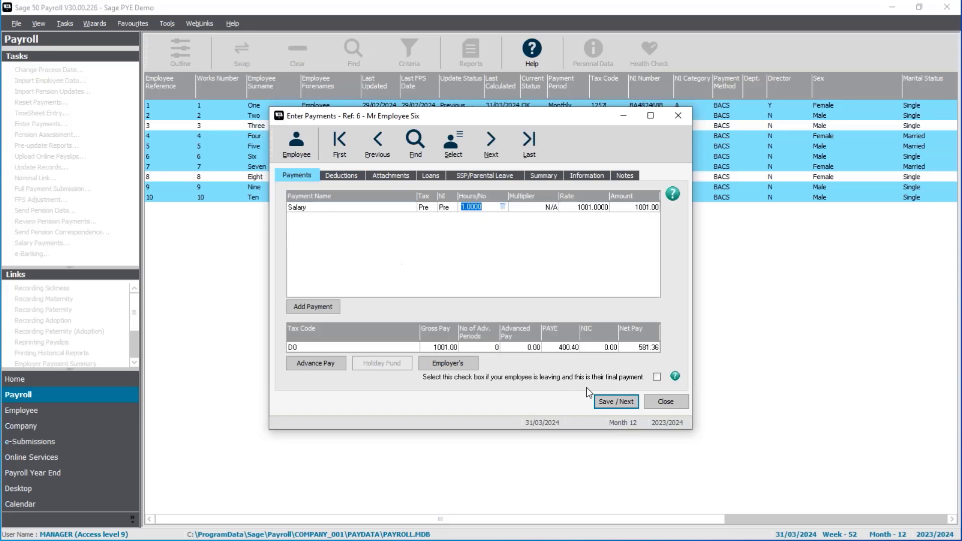
# Step: Save the payments for employees 6, 7, 9 and 10 as they stand and finish payment entry
pyautogui.click(610, 403)
pyautogui.click(615, 402)
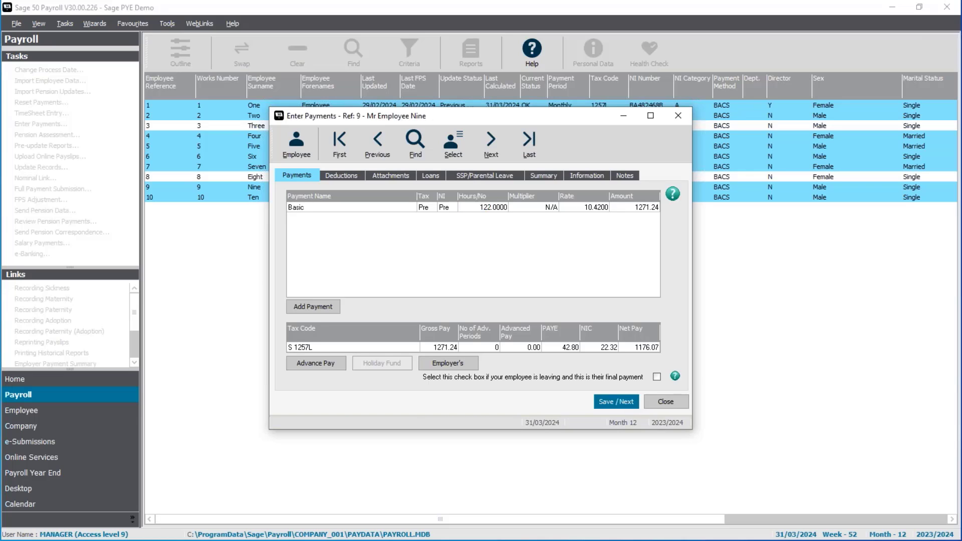
pyautogui.click(615, 402)
pyautogui.click(616, 402)
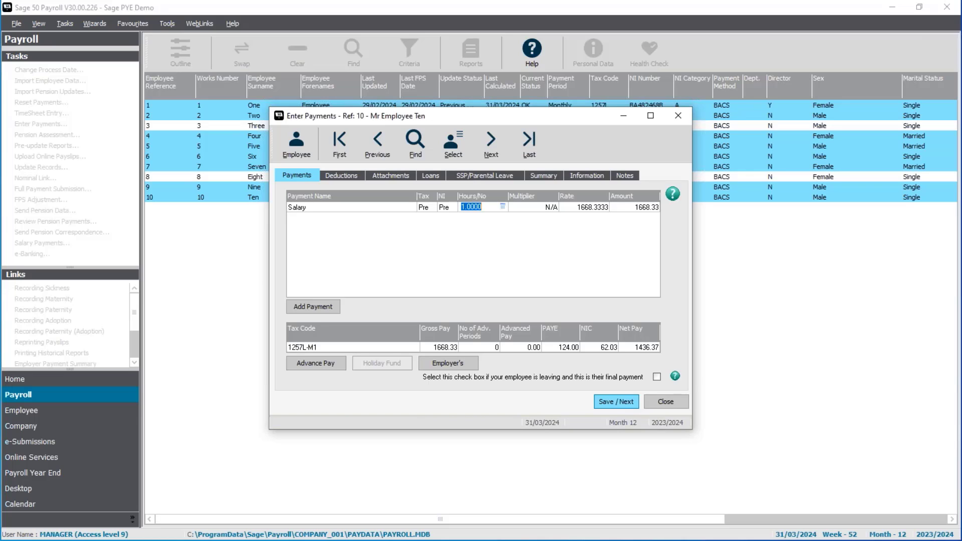
pyautogui.click(666, 402)
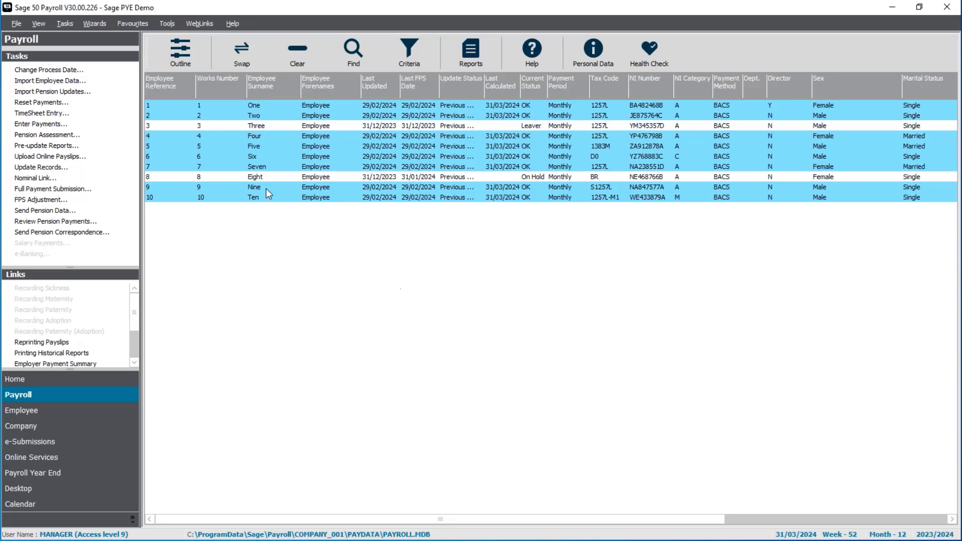
# Step: Update the payroll records of the selected monthly employees with the Update Records Wizard, keeping all listed employees included
pyautogui.click(60, 170)
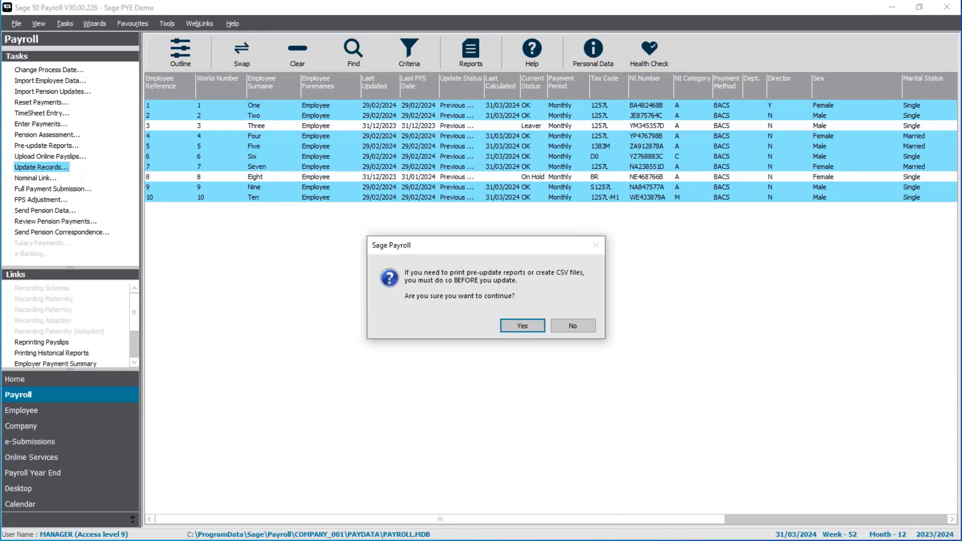
pyautogui.click(531, 332)
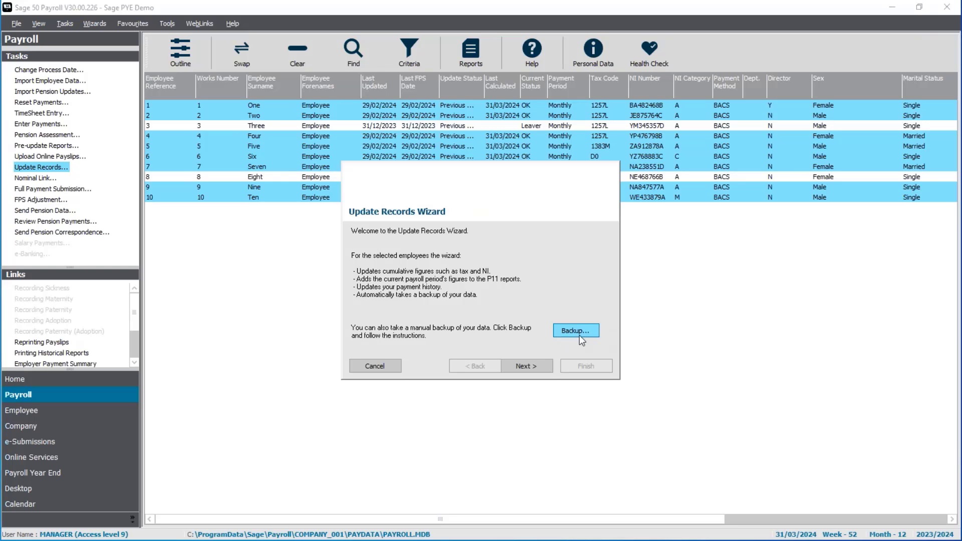
pyautogui.click(532, 369)
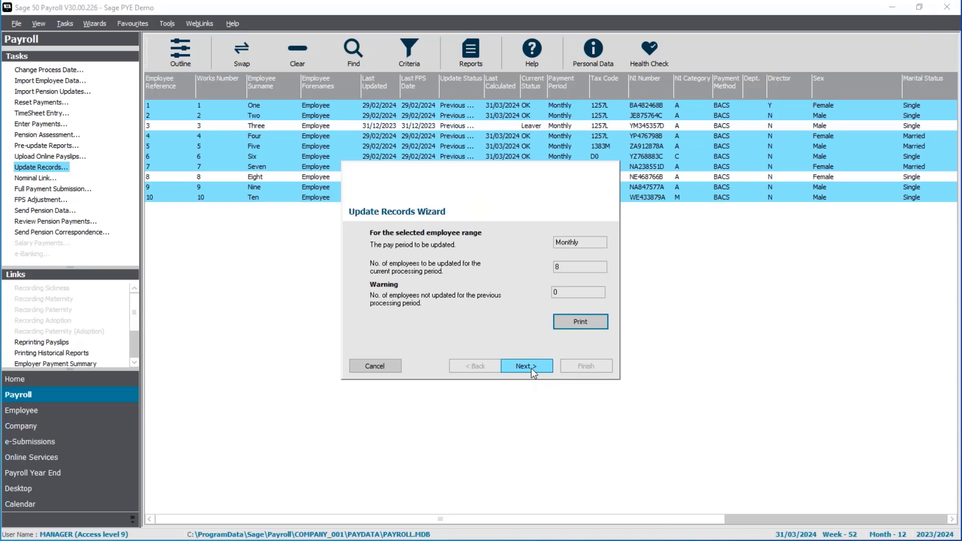
pyautogui.click(531, 368)
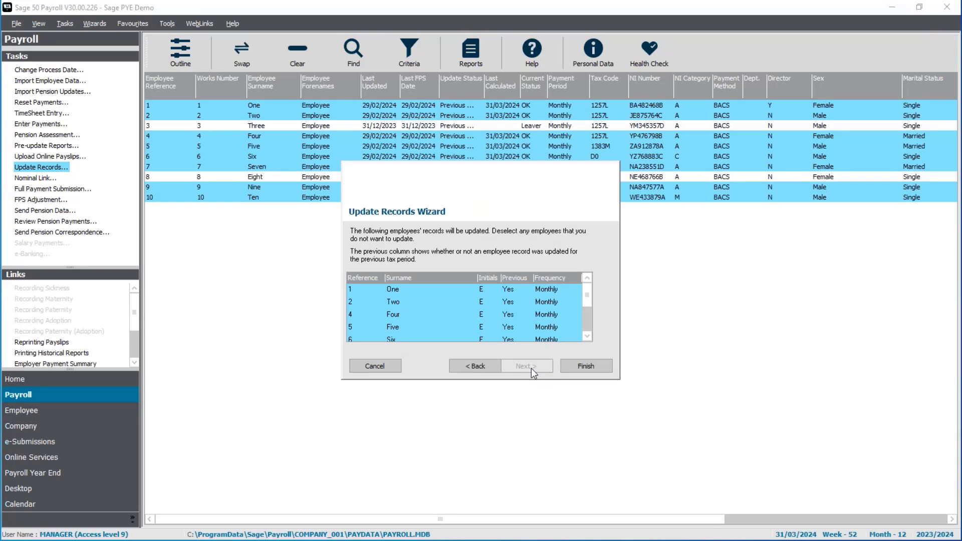
pyautogui.click(587, 367)
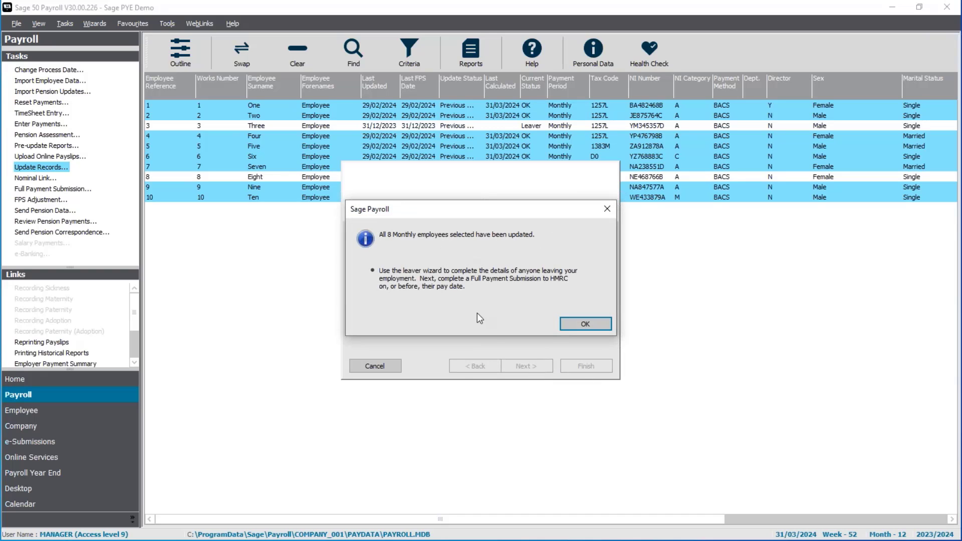
pyautogui.click(576, 329)
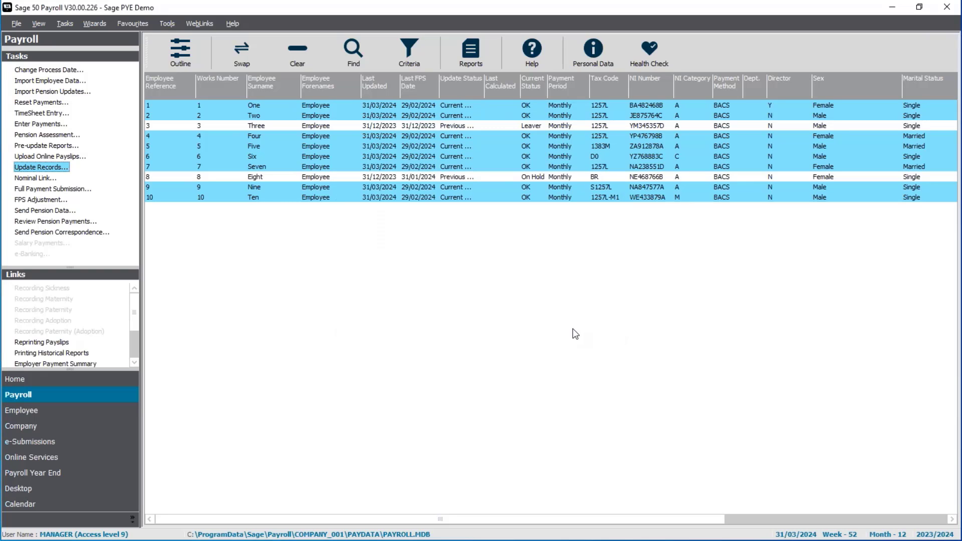
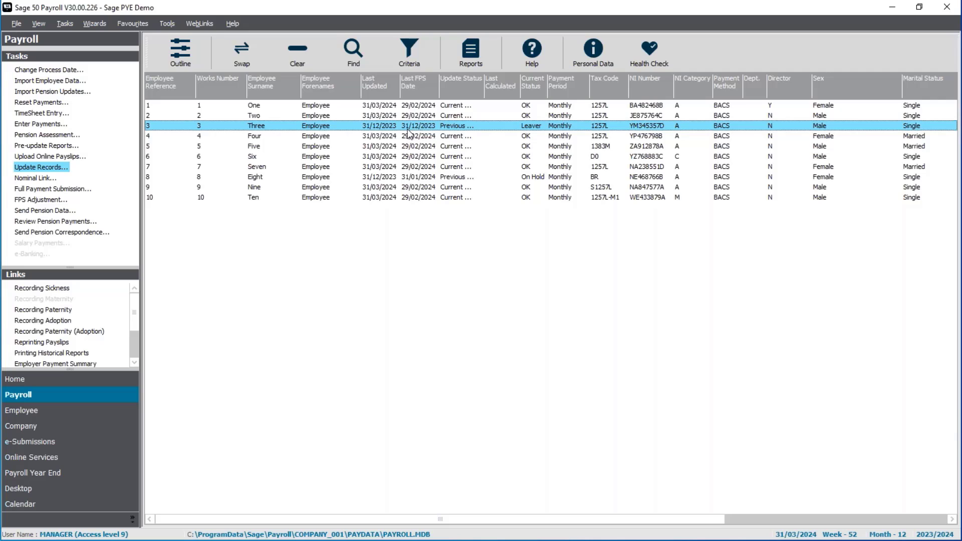
pyautogui.click(384, 251)
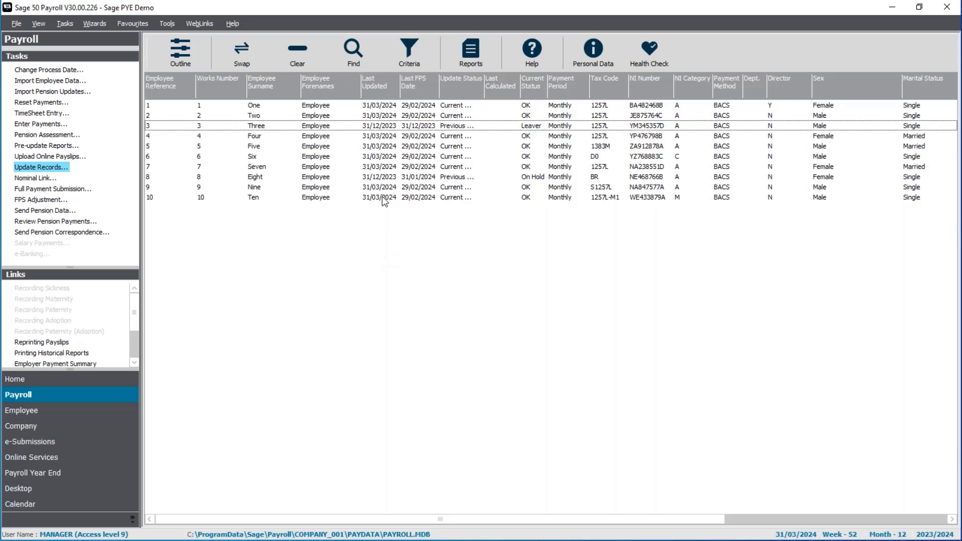
pyautogui.click(384, 179)
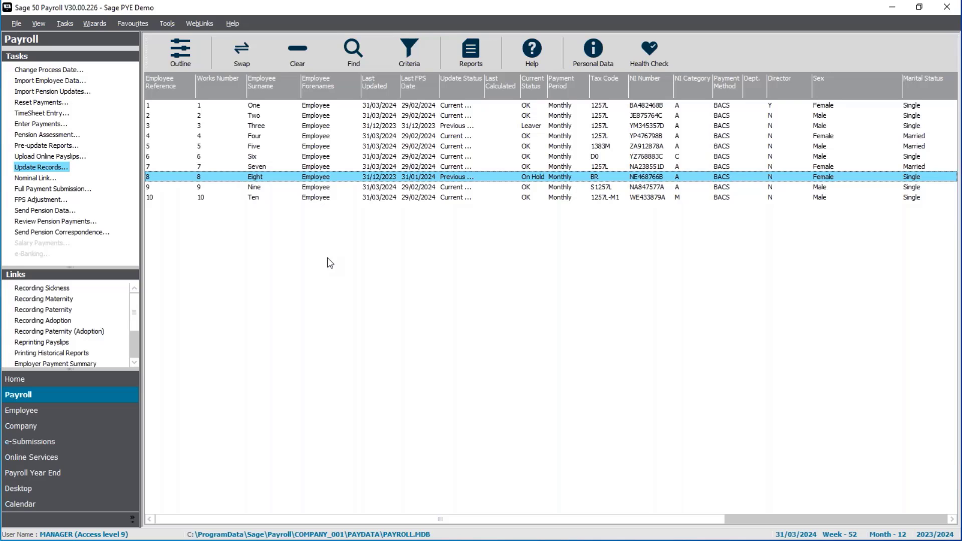
pyautogui.keyDown('ctrl'); pyautogui.click(329, 184); pyautogui.keyUp('ctrl')
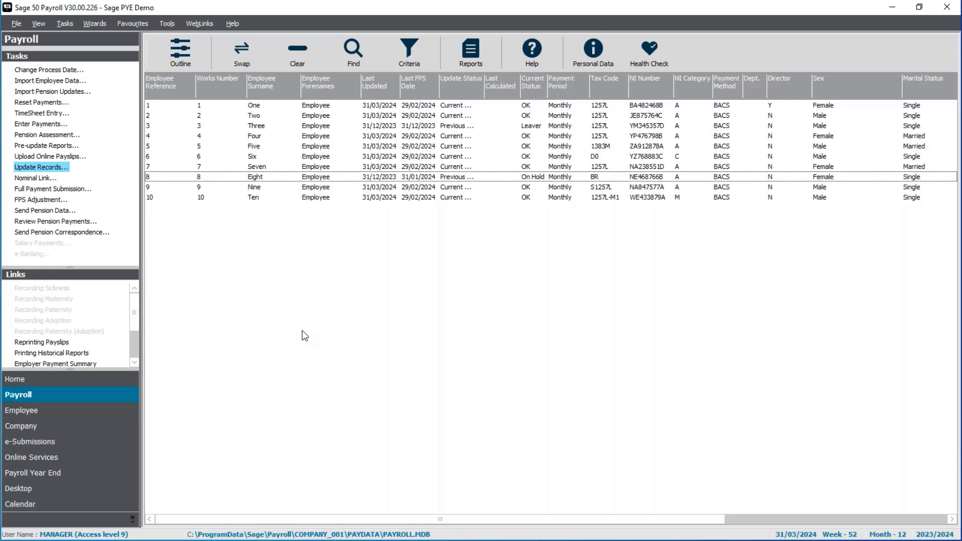
# Step: Select all employees and send their Full Payment Submission for month 12, acknowledging that HMRC will not receive it
pyautogui.click(236, 54)
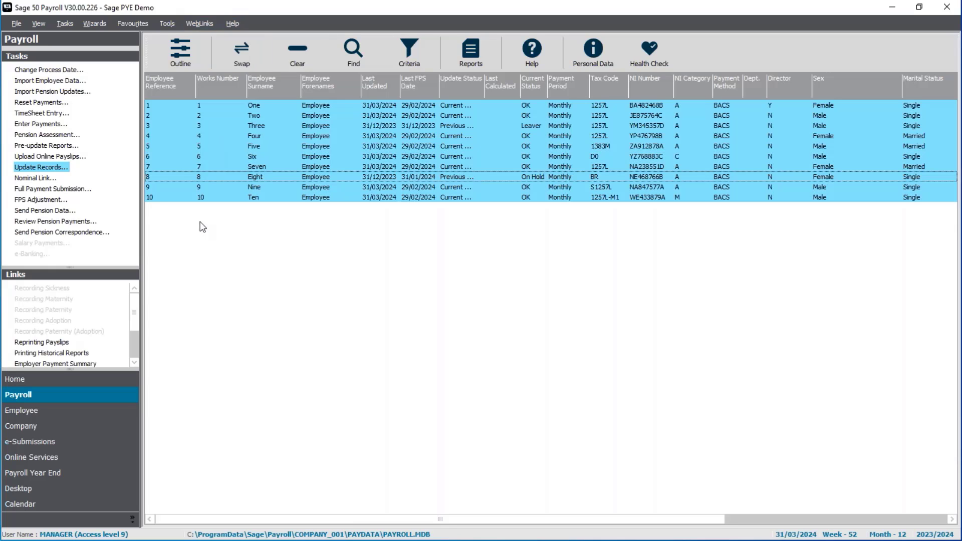
pyautogui.click(59, 190)
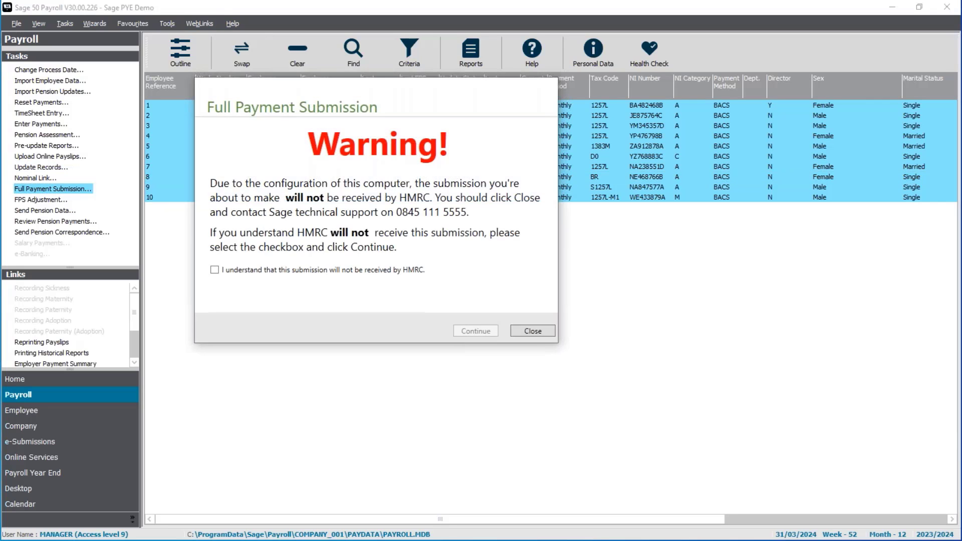
pyautogui.click(215, 270)
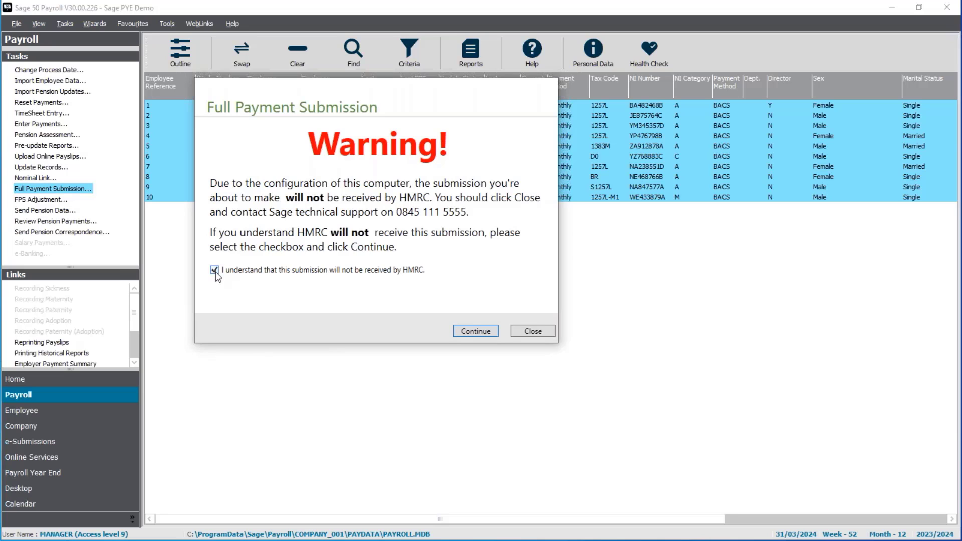
pyautogui.click(470, 332)
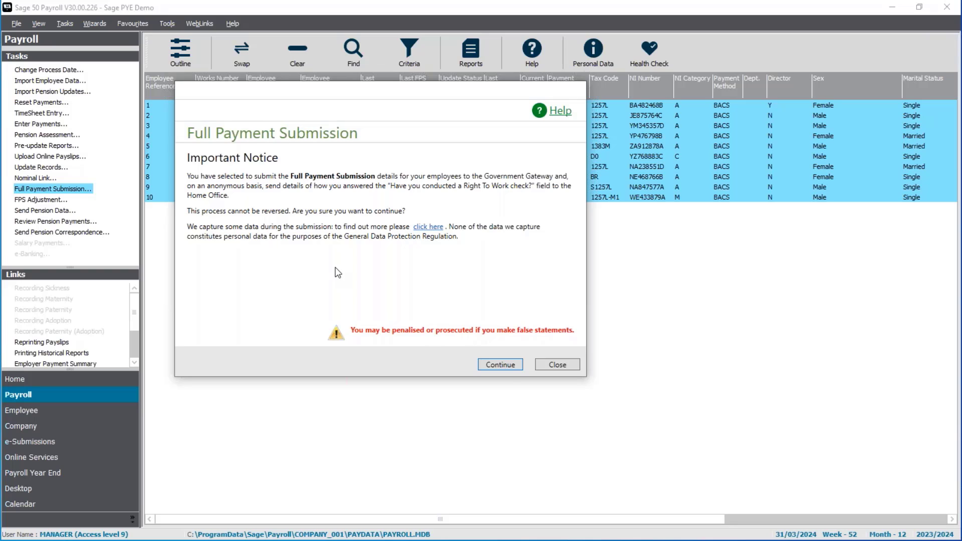
pyautogui.click(501, 365)
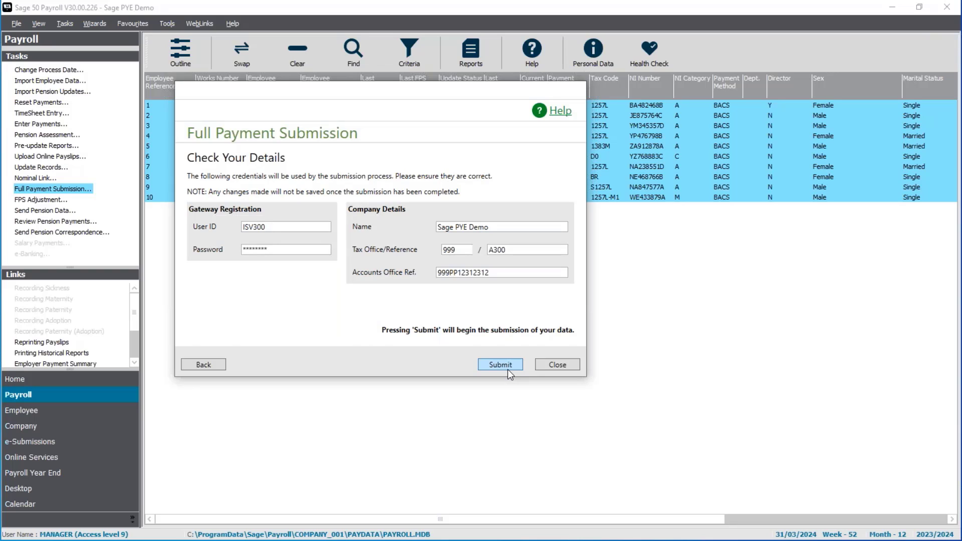
pyautogui.click(507, 369)
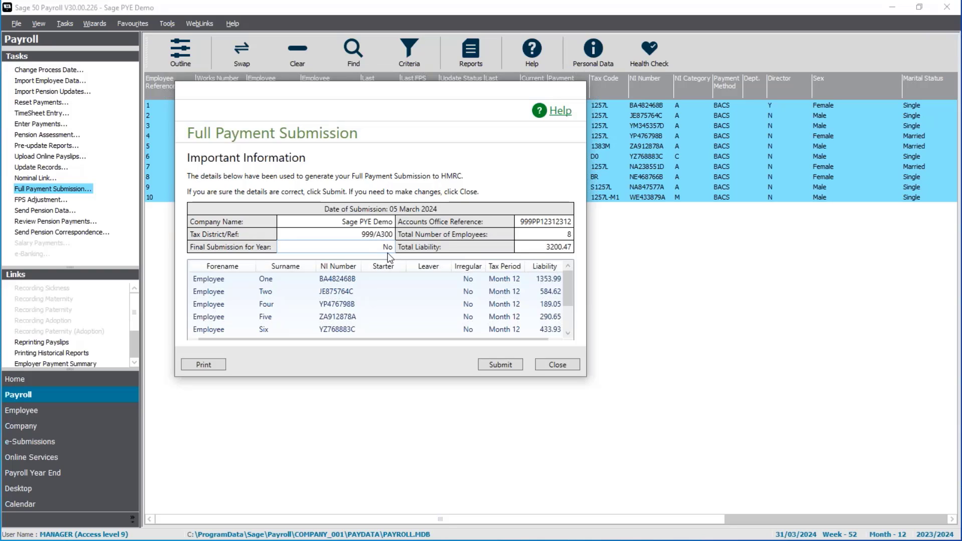
pyautogui.click(501, 365)
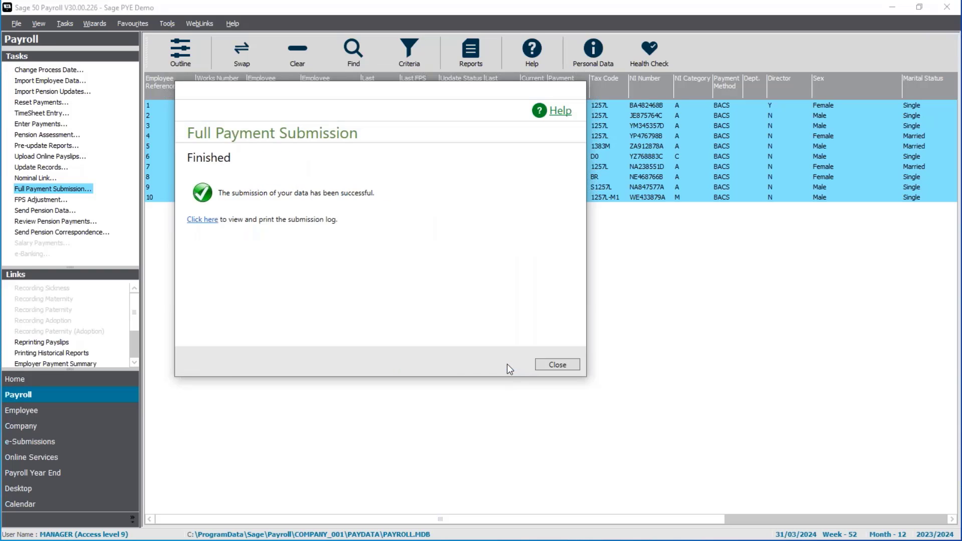
pyautogui.click(556, 365)
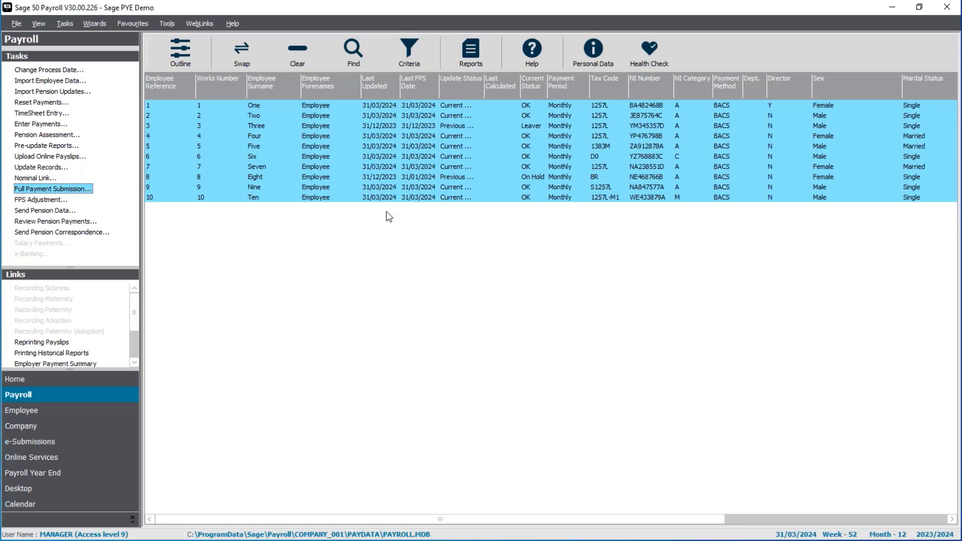
# Step: Preview the P32 Employer Payment Record for tax month 12 to check the amounts, and close the preview
pyautogui.click(134, 363)
pyautogui.click(133, 363)
pyautogui.click(30, 342)
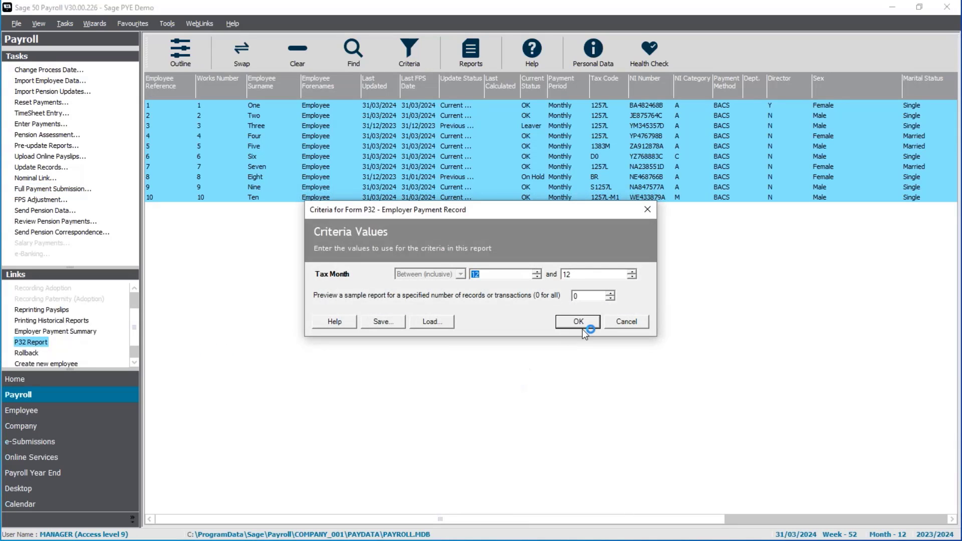
pyautogui.click(579, 322)
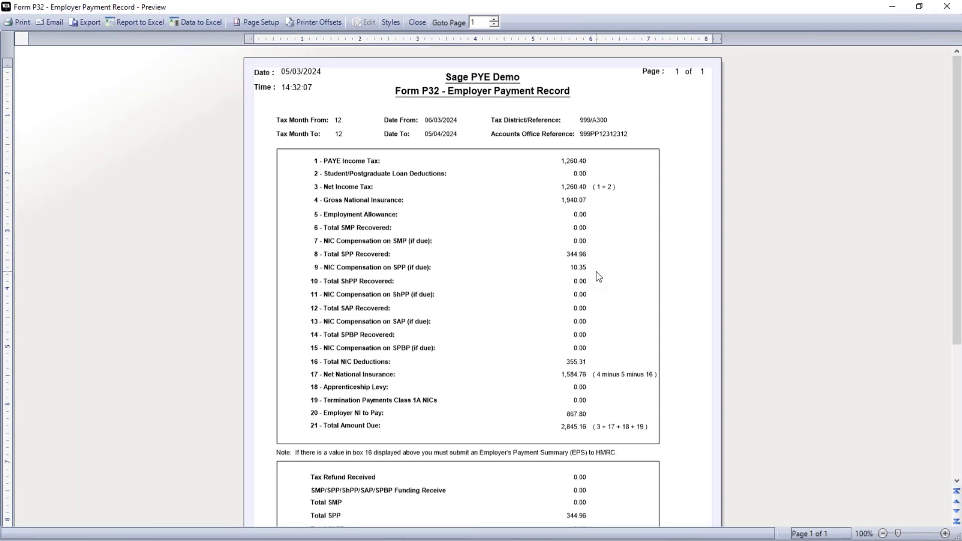
pyautogui.click(416, 23)
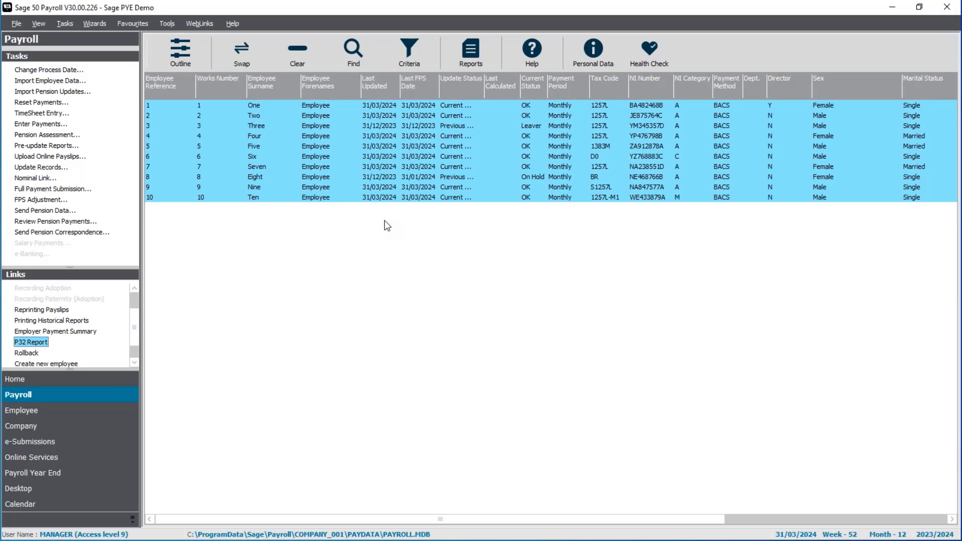
# Step: Complete the Employer Payment Summary wizard for tax month 12 as a payment adjustment, keeping the year-to-date recovered and CIS values as they stand
pyautogui.click(79, 442)
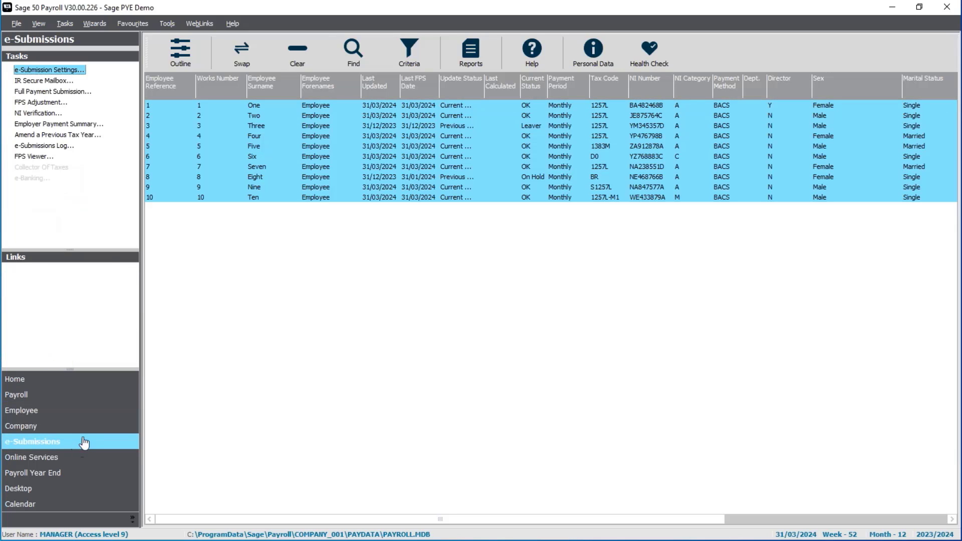
pyautogui.click(50, 127)
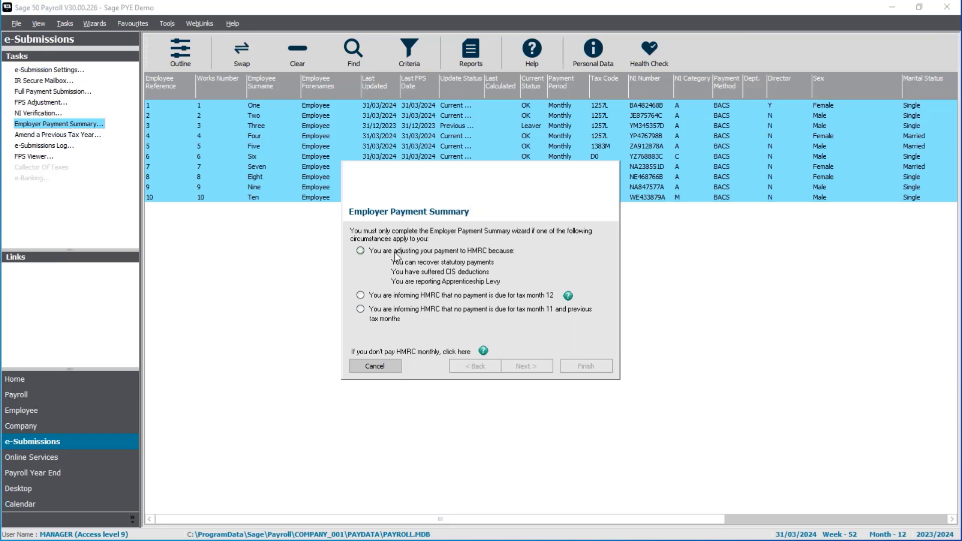
pyautogui.click(396, 252)
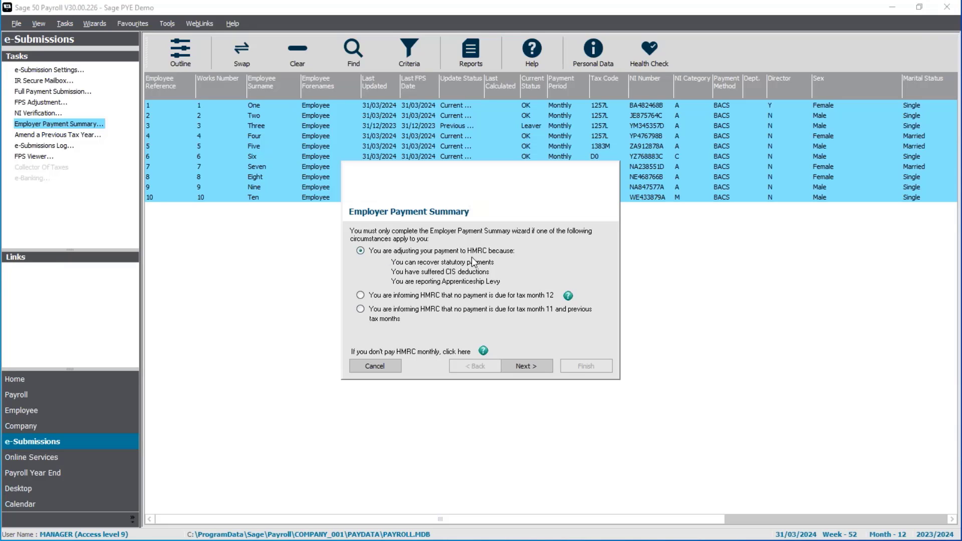
pyautogui.click(514, 369)
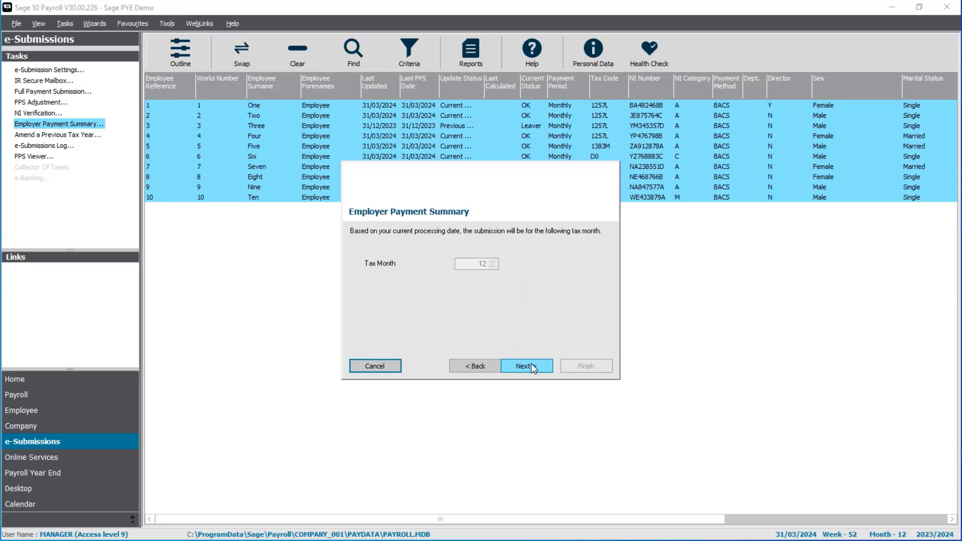
pyautogui.click(533, 369)
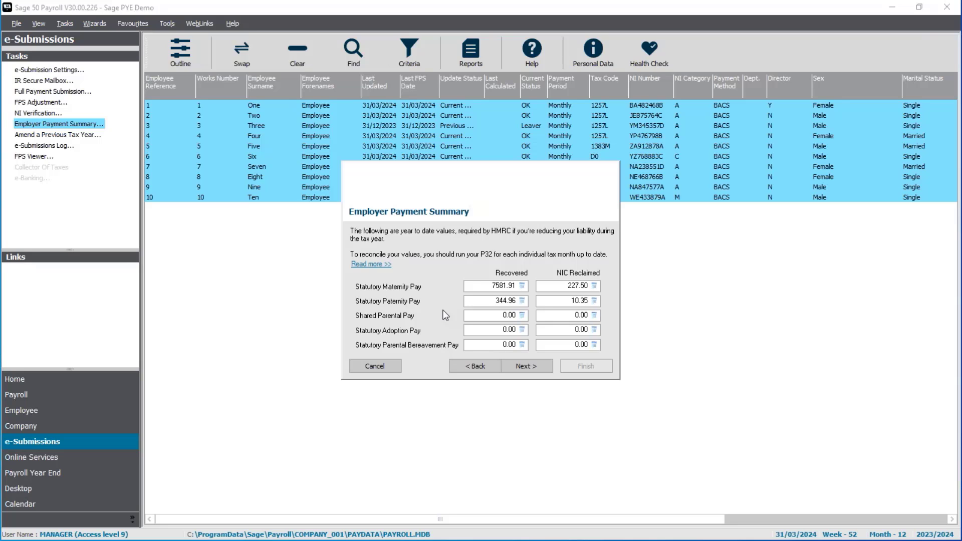
pyautogui.click(529, 365)
pyautogui.click(529, 365)
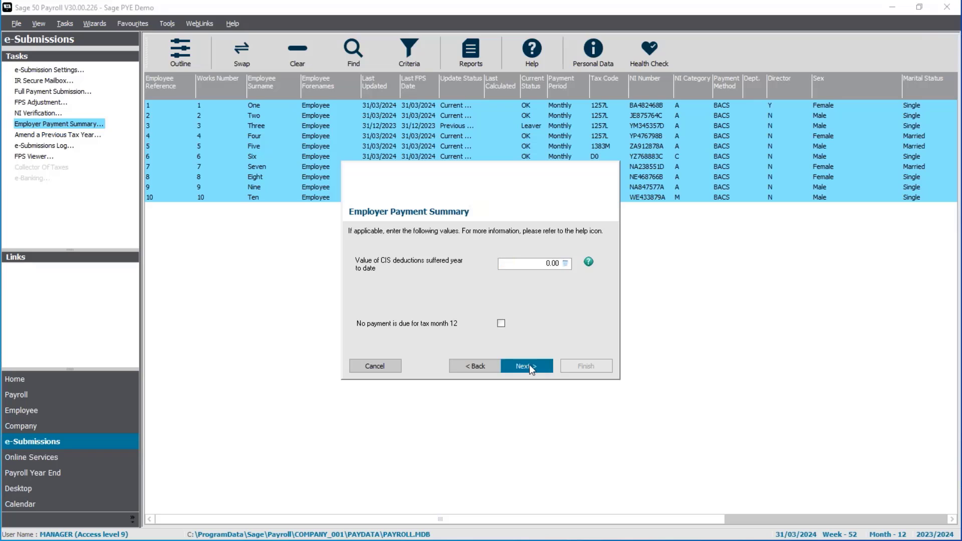
pyautogui.click(529, 365)
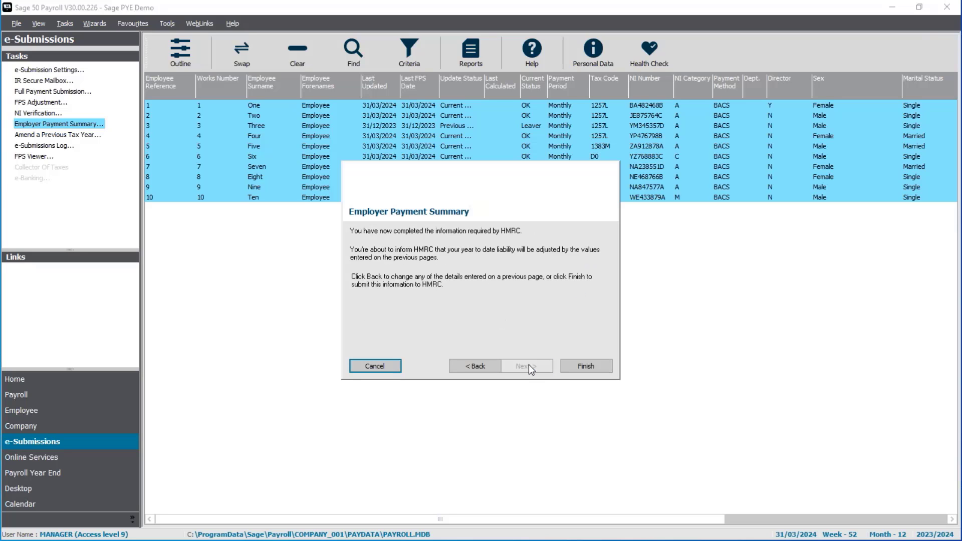
pyautogui.click(570, 367)
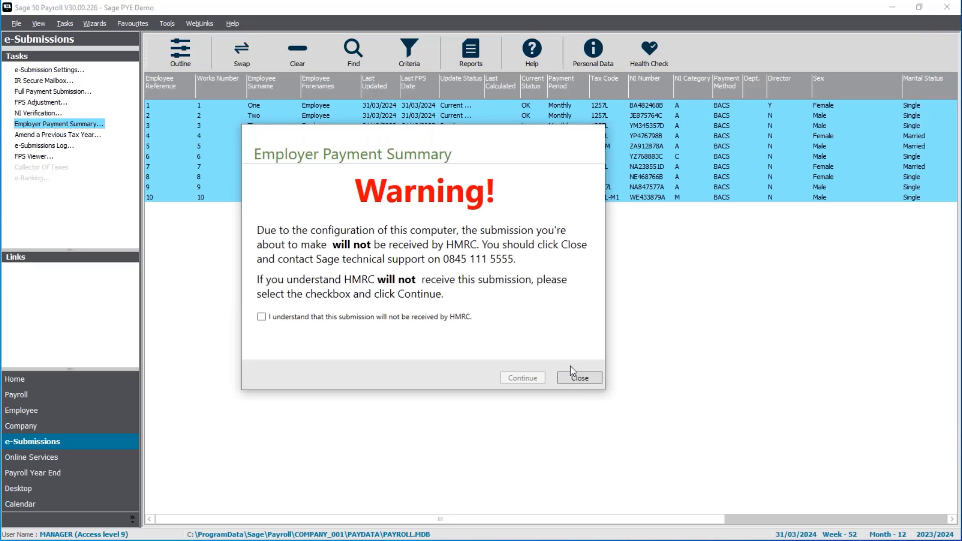
# Step: Submit the Employer Payment Summary with the stored credentials, acknowledging that HMRC will not receive it
pyautogui.click(437, 317)
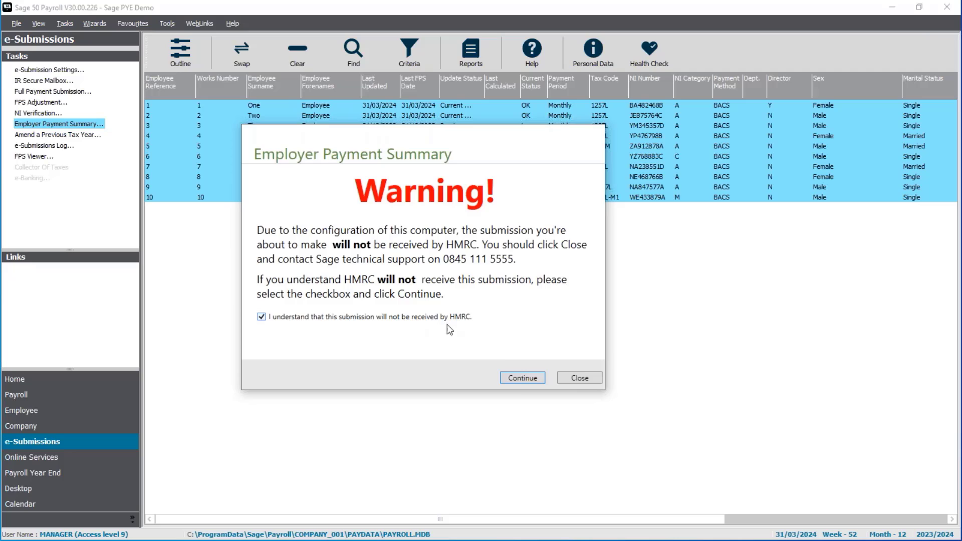
pyautogui.click(522, 379)
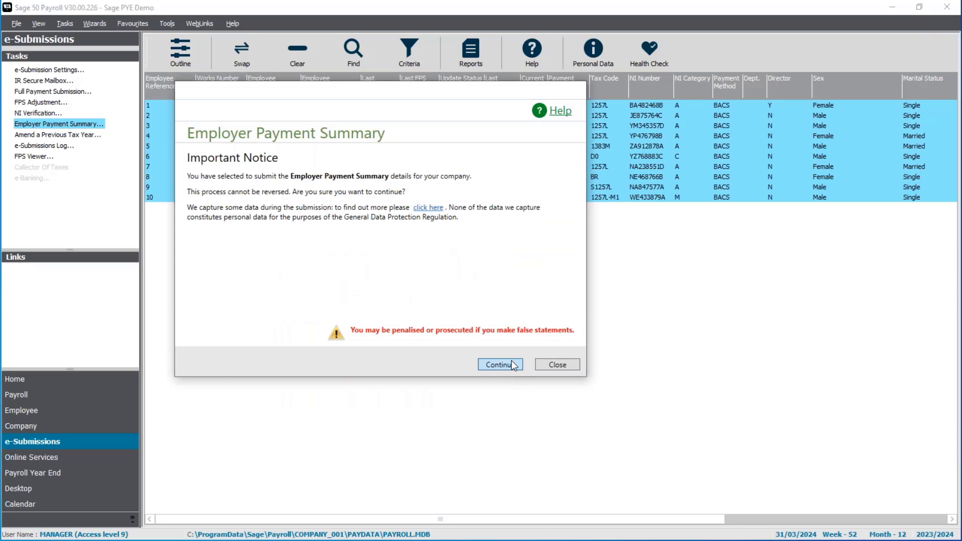
pyautogui.click(511, 363)
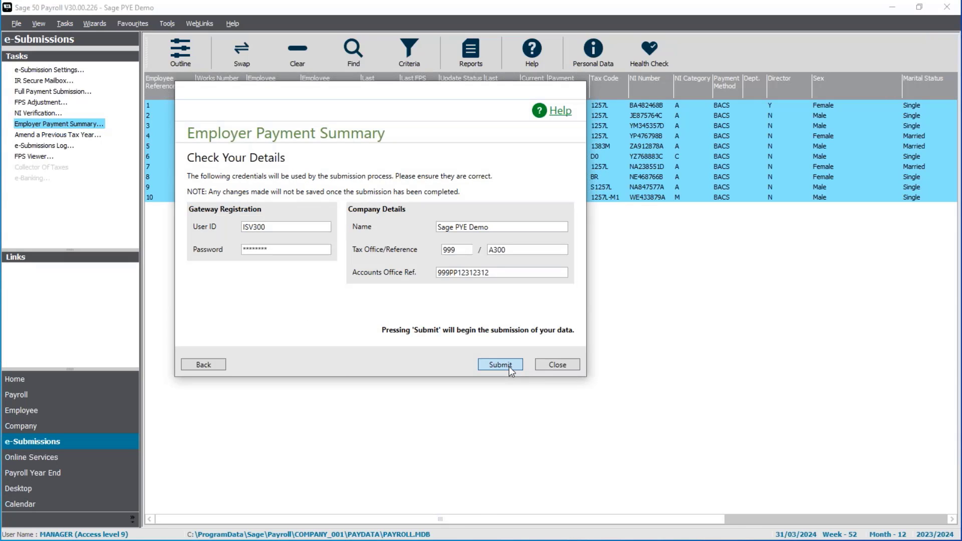
pyautogui.click(509, 366)
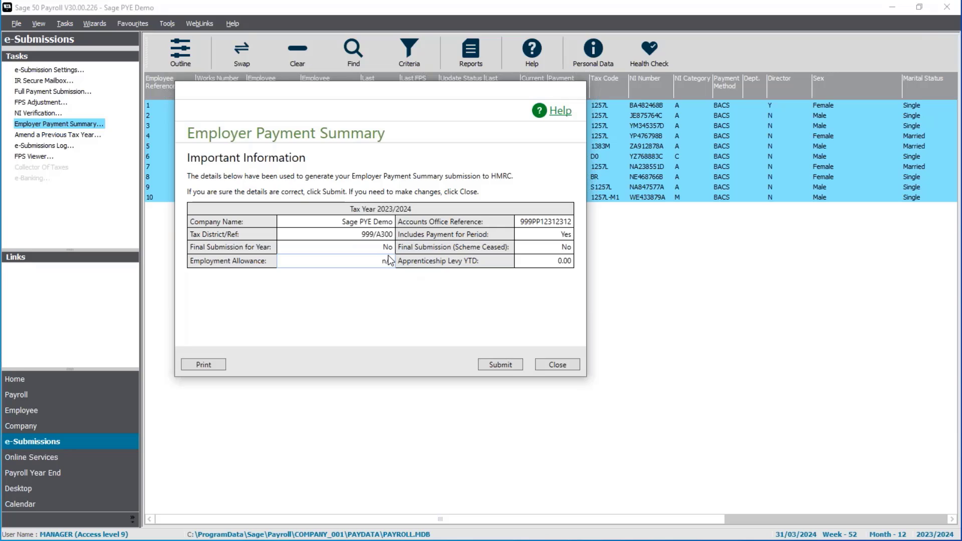
pyautogui.click(505, 366)
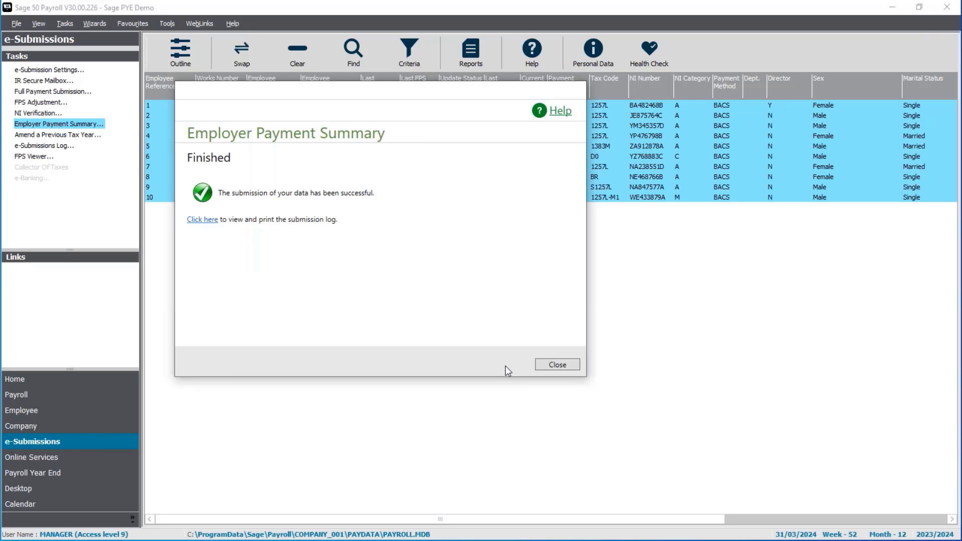
pyautogui.click(576, 366)
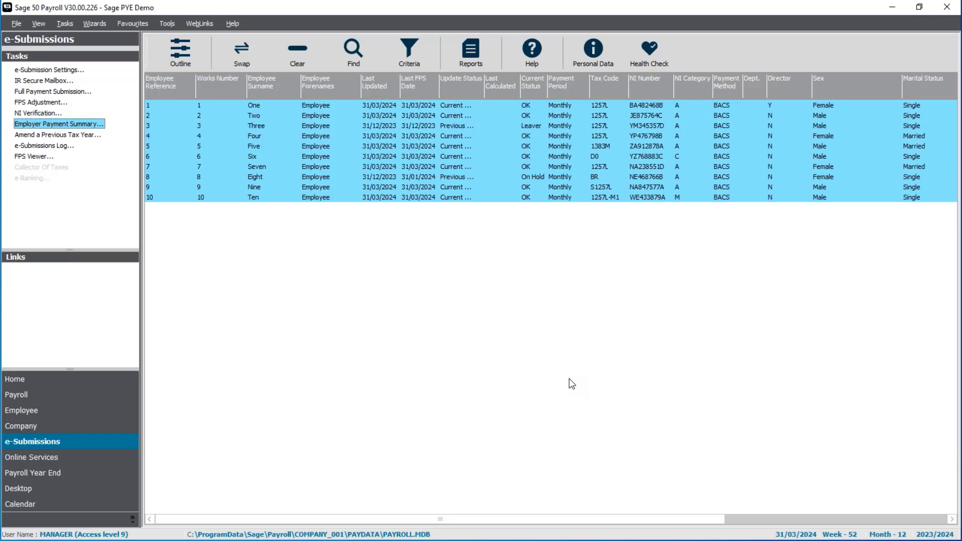
# Step: Check the latest FPS and EPS entries at the end of the e-Submissions log and close the log
pyautogui.click(69, 145)
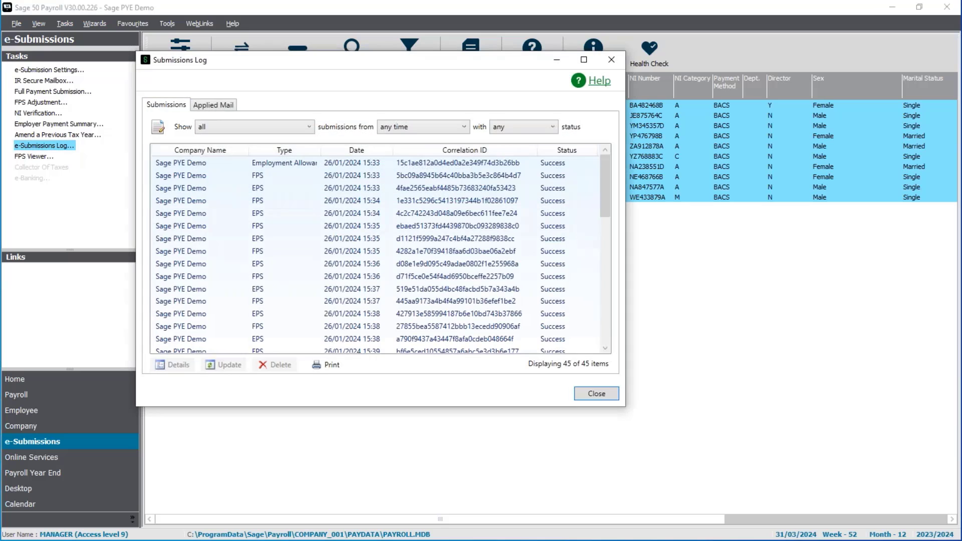
pyautogui.moveTo(610, 204); pyautogui.dragTo(611, 328)
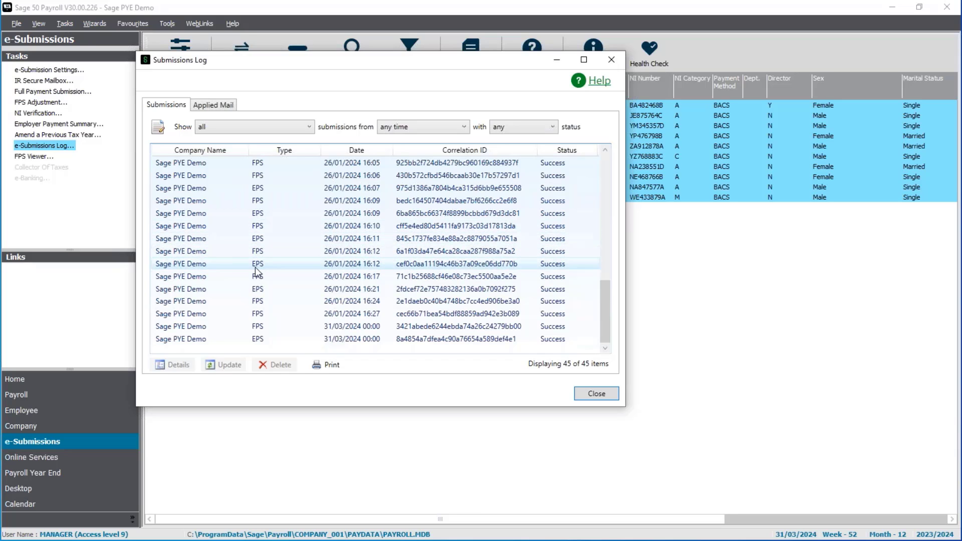
pyautogui.click(258, 342)
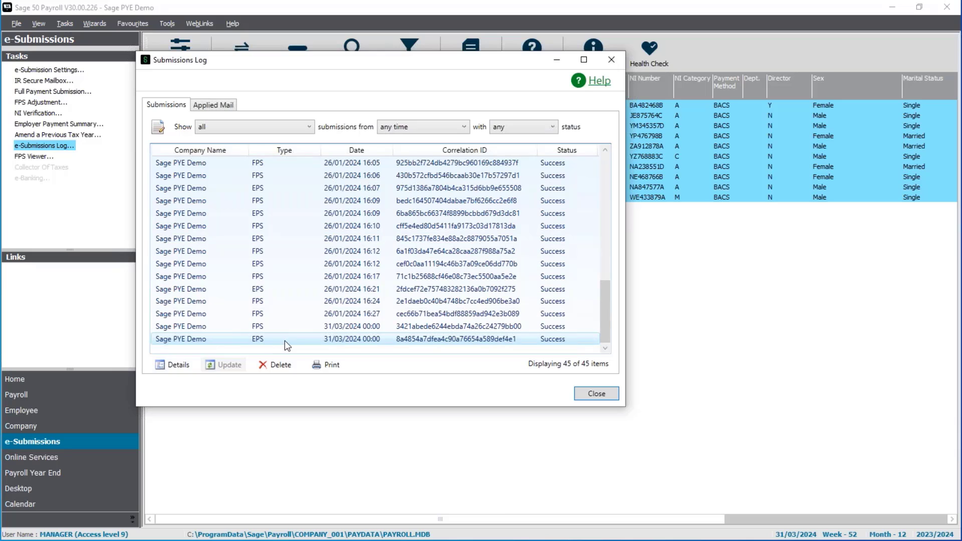
pyautogui.click(604, 395)
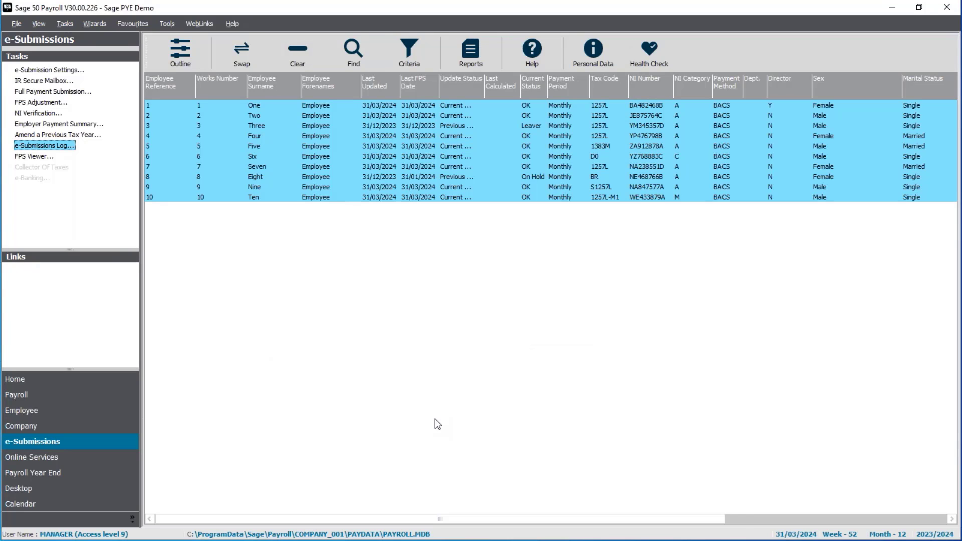
# Step: Start a backup of the company data, keeping the preselected file types and the 'Last Known Good' data option
pyautogui.click(23, 24)
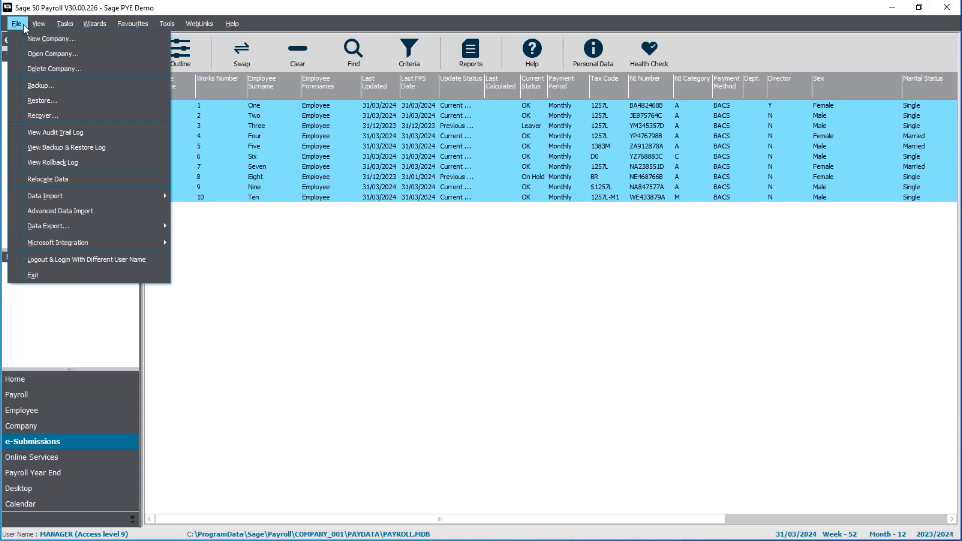
pyautogui.click(68, 89)
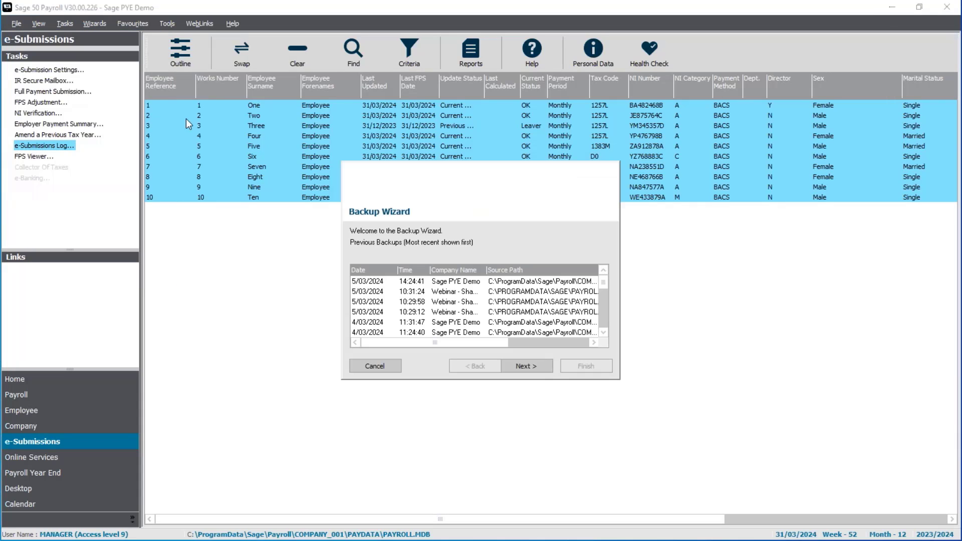
pyautogui.click(534, 369)
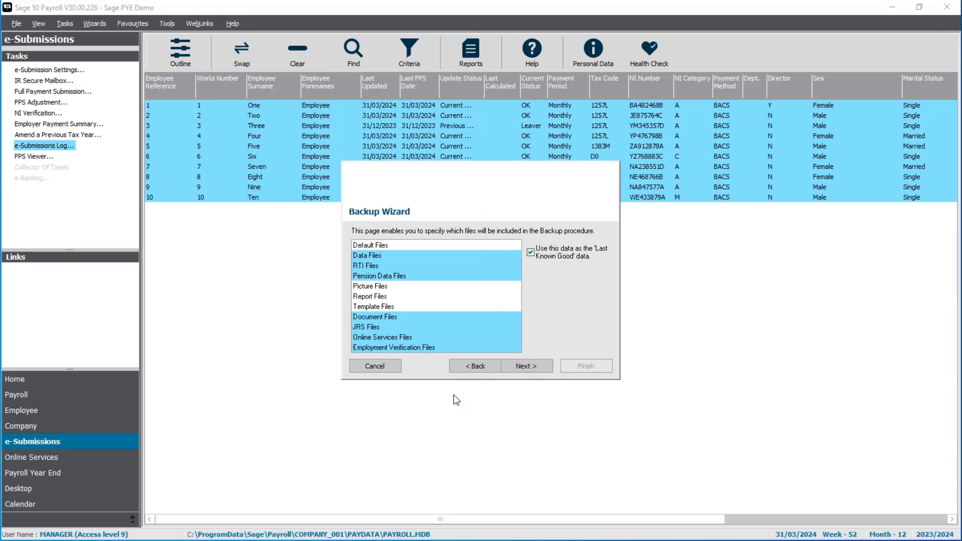
pyautogui.click(526, 367)
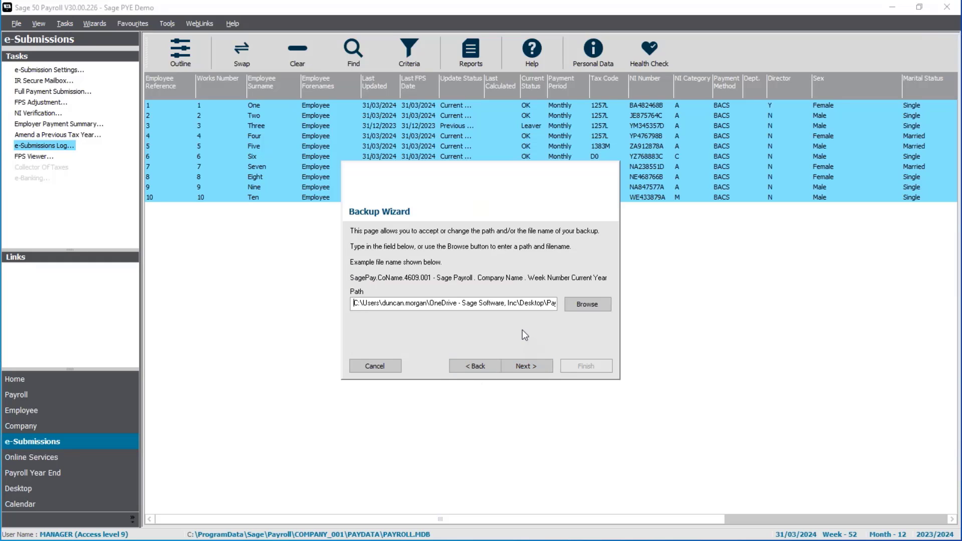
# Step: Name the backup file "Pre PYE backup" in the Payroll backups folder and run the backup to completion
pyautogui.click(587, 305)
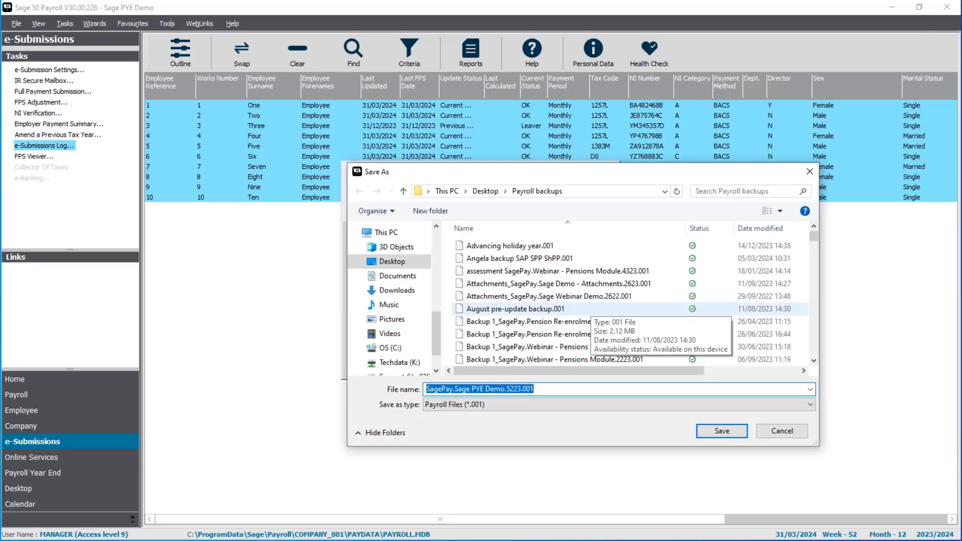
pyautogui.write('Pre PYE ')
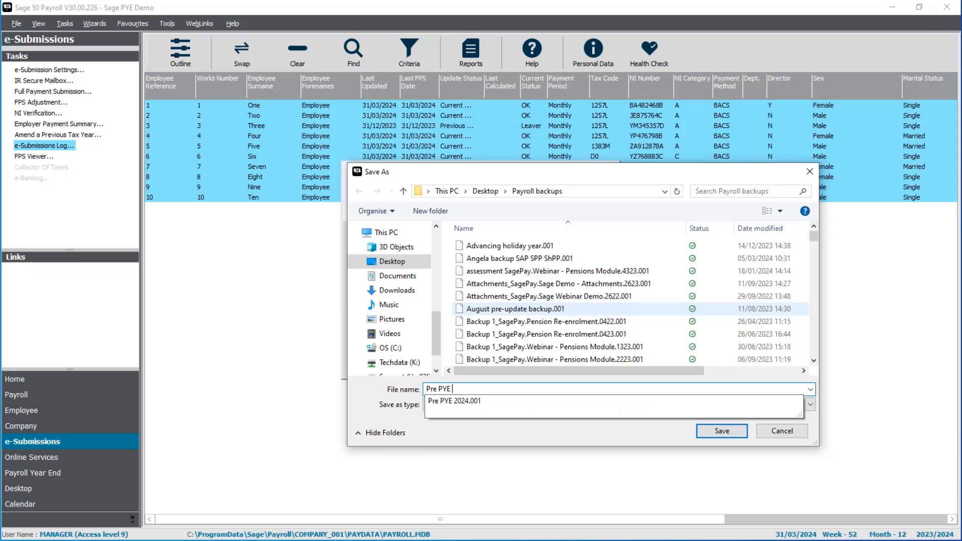
pyautogui.write('backup')
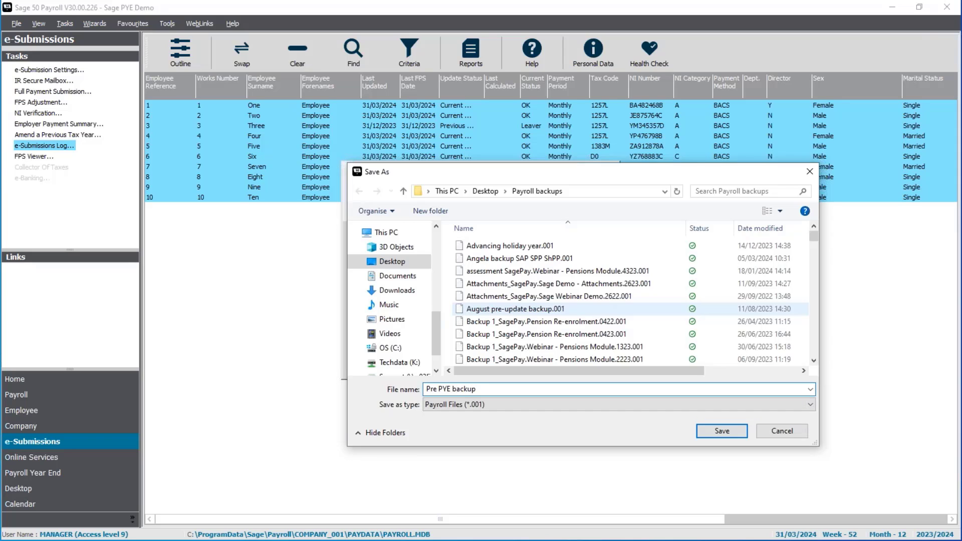
pyautogui.click(733, 436)
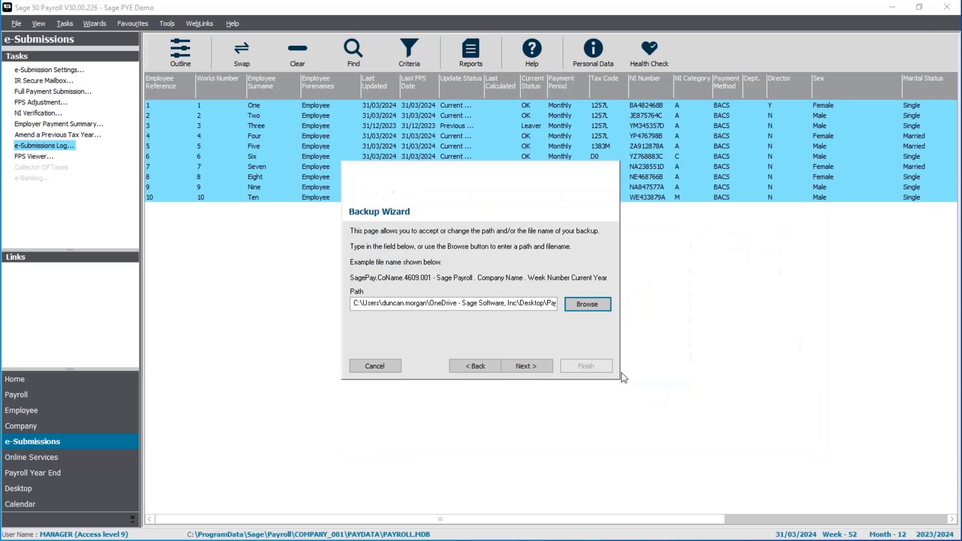
pyautogui.click(533, 366)
pyautogui.click(586, 367)
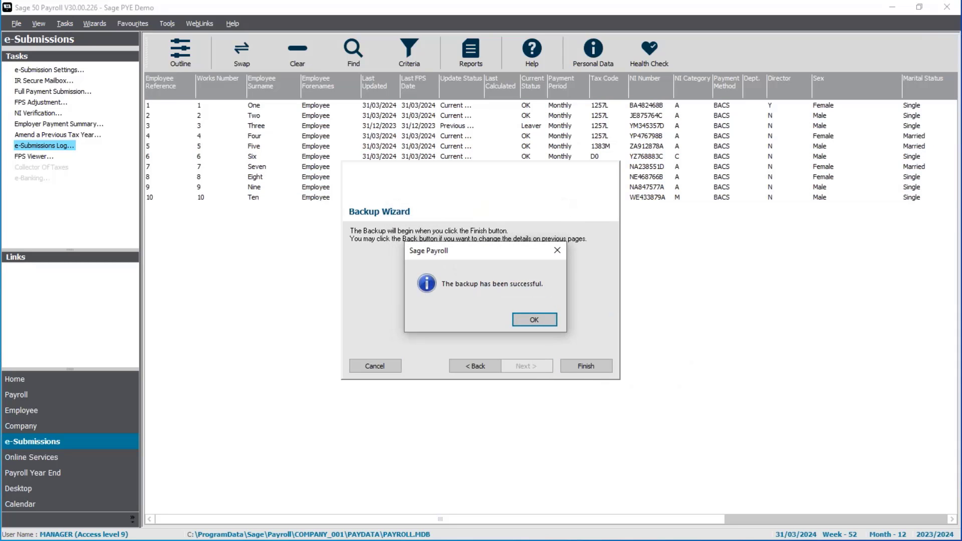
pyautogui.click(548, 321)
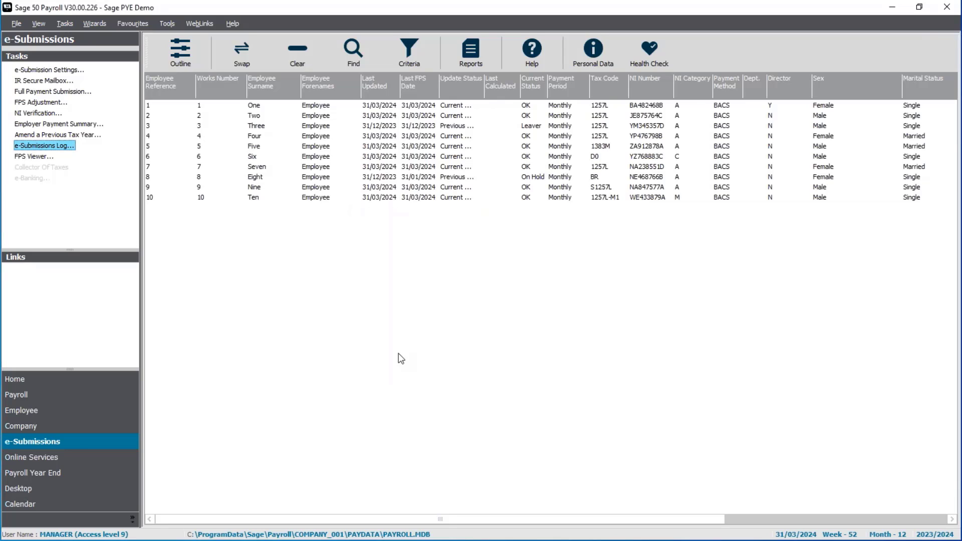
pyautogui.hotkey('alt', 'Tab')
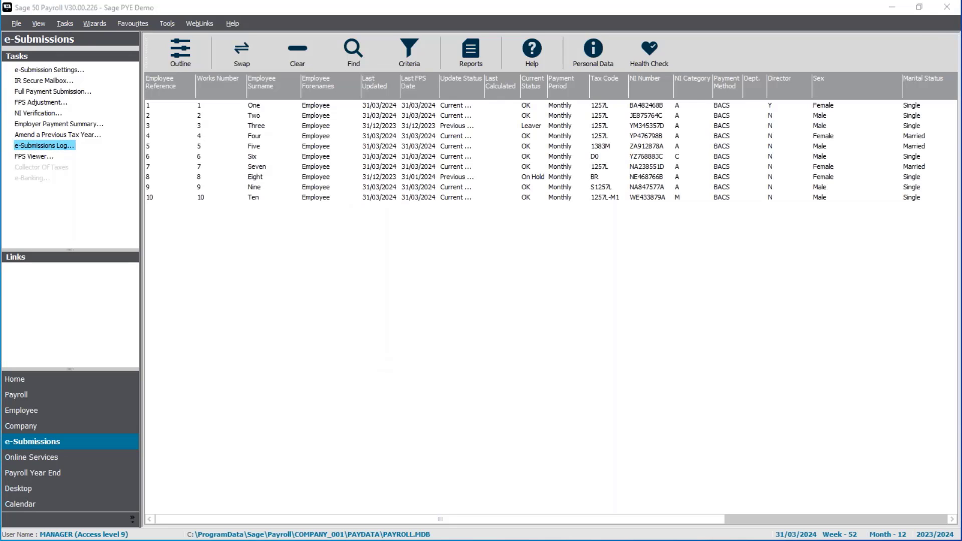